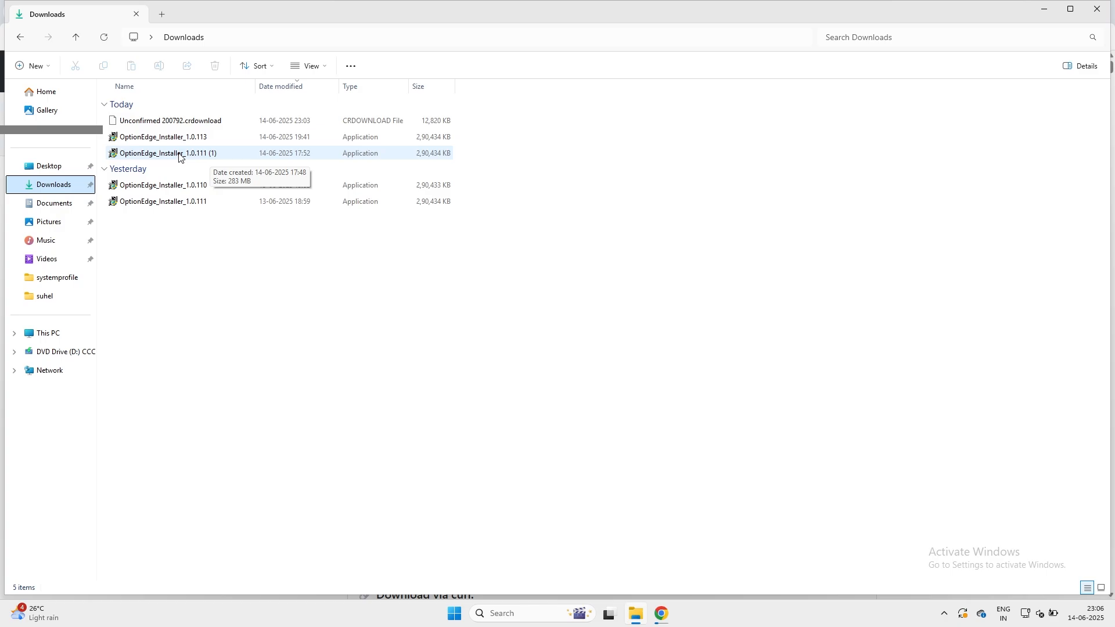
Step: Run OptionEdge_Installer_1.0.111 (1) from Downloads, allow it to make changes, and start installing to the default destination folder
{"action": "double_click", "coordinate": [180, 154]}
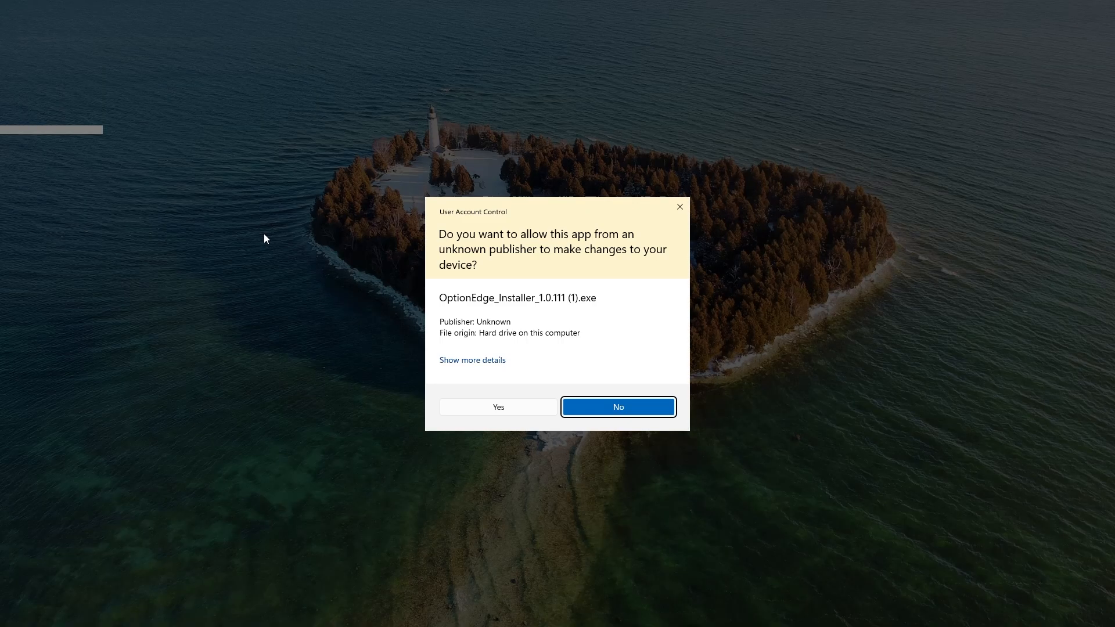
{"action": "left_click", "coordinate": [464, 404]}
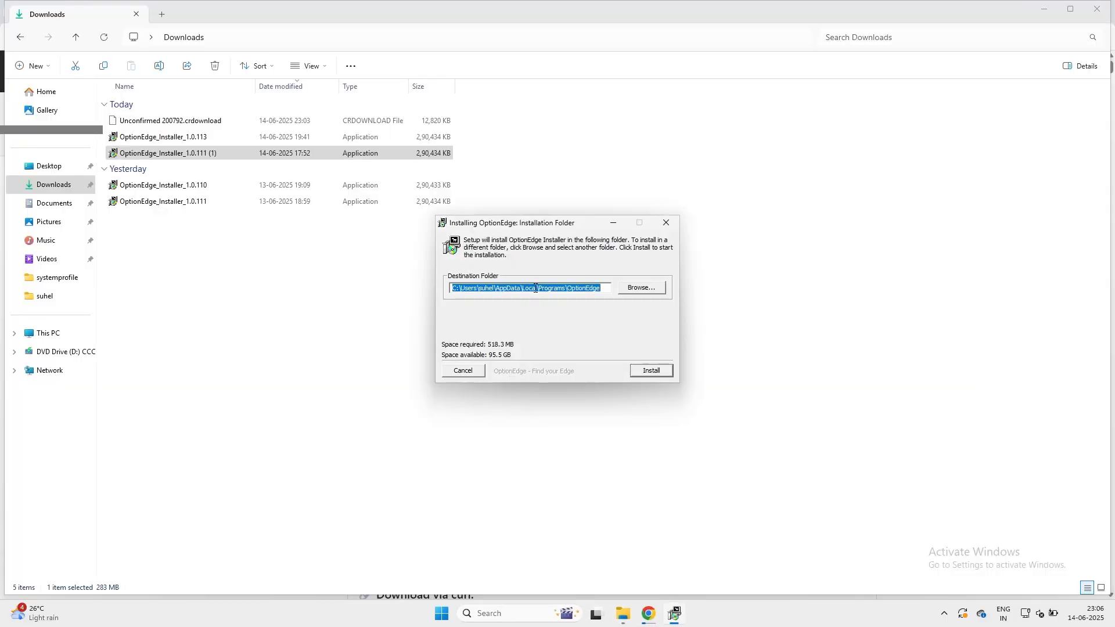
{"action": "left_click_drag", "start_coordinate": [519, 231], "coordinate": [378, 187]}
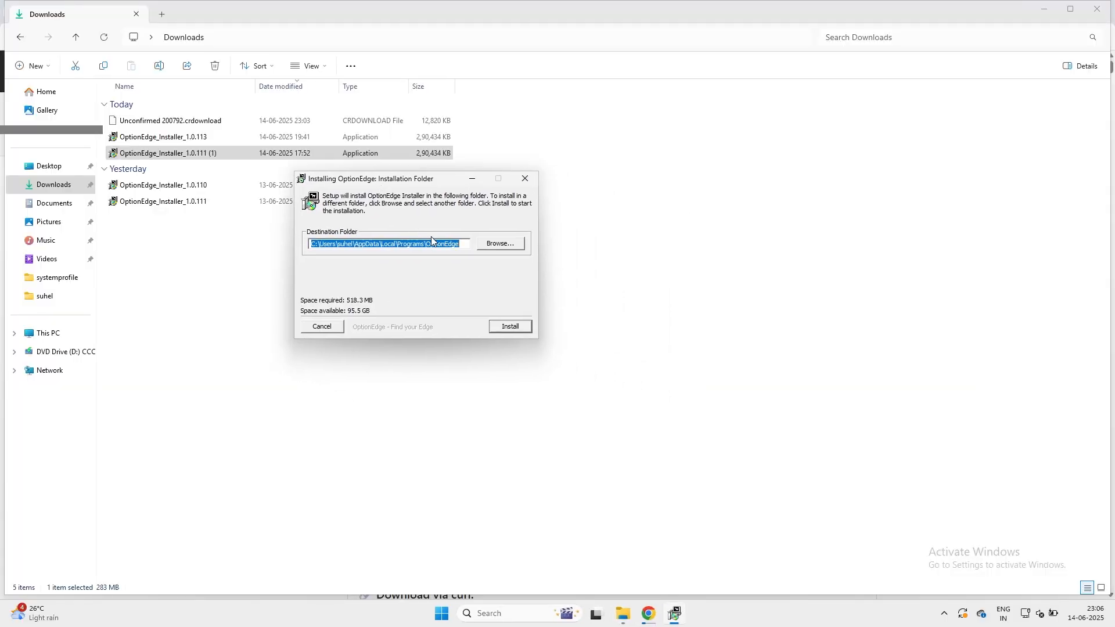
{"action": "left_click", "coordinate": [511, 327]}
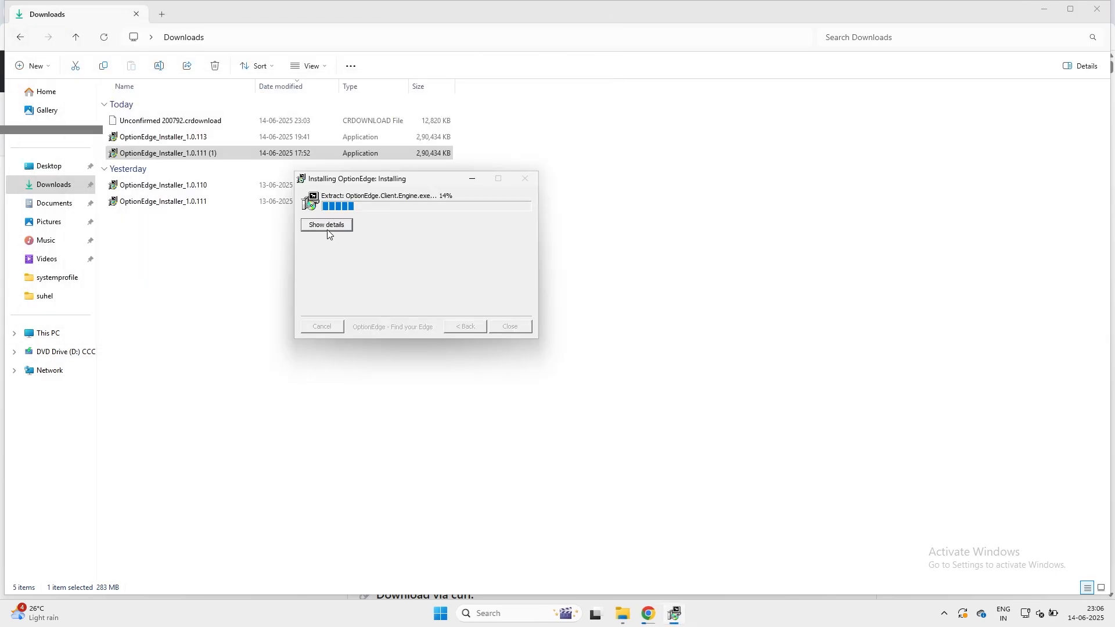
Step: Show the extraction details during the OptionEdge installation and close the installer once it completes
{"action": "left_click", "coordinate": [328, 231]}
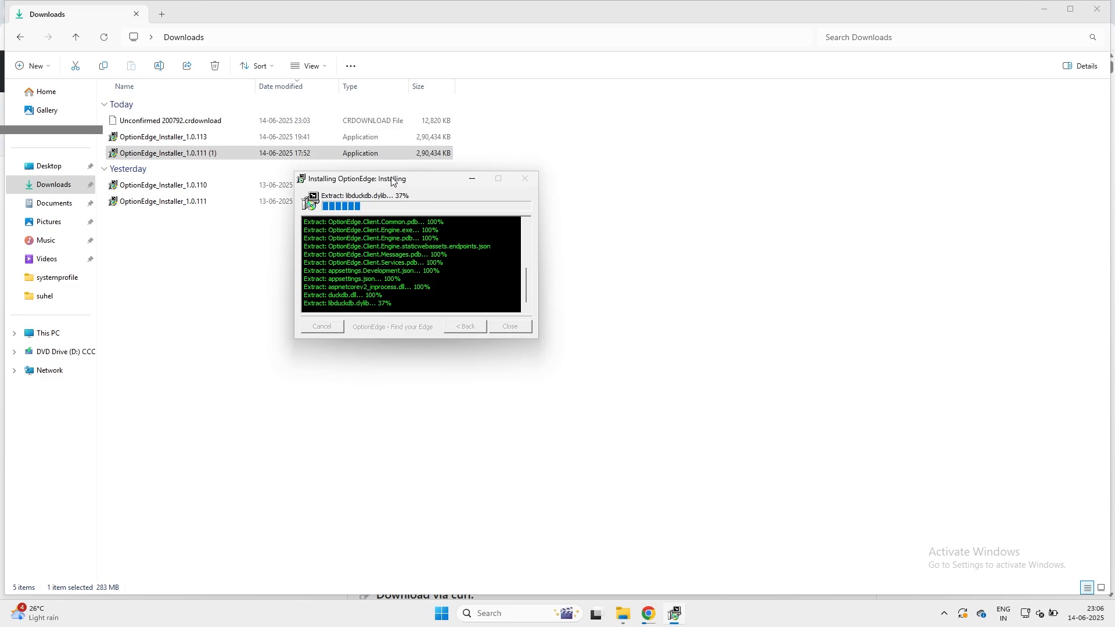
{"action": "left_click_drag", "start_coordinate": [393, 181], "coordinate": [490, 237]}
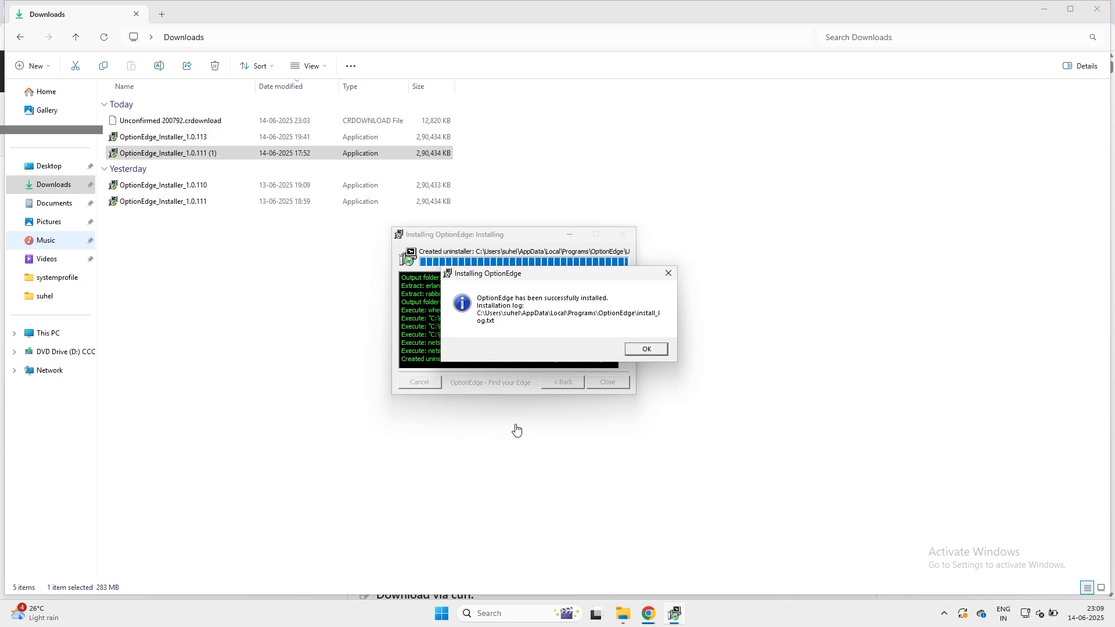
{"action": "left_click", "coordinate": [634, 349]}
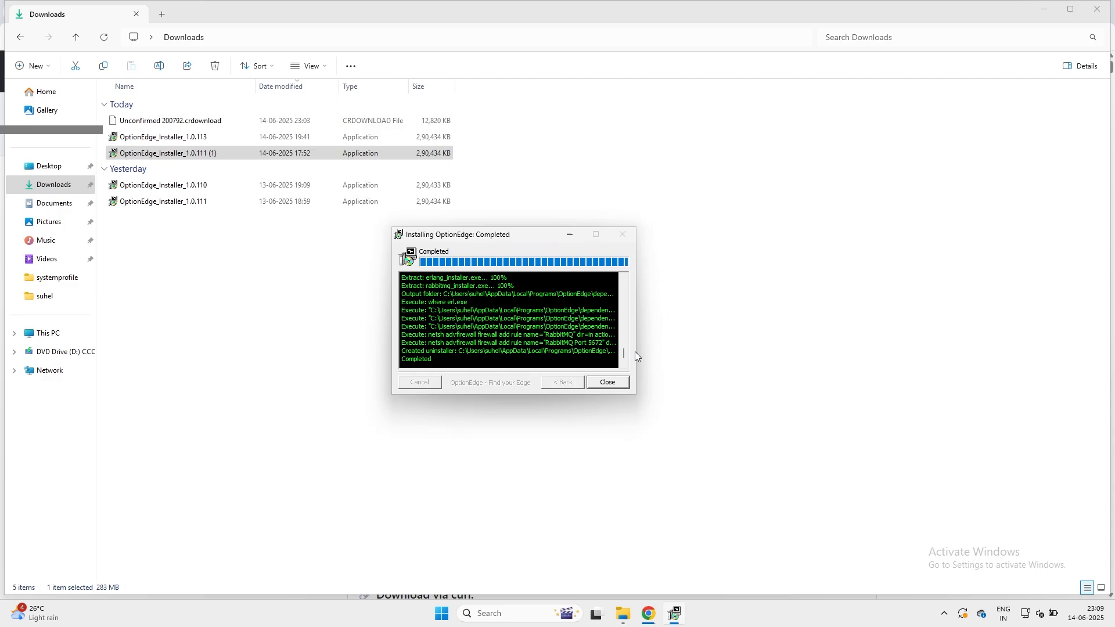
{"action": "left_click", "coordinate": [609, 382]}
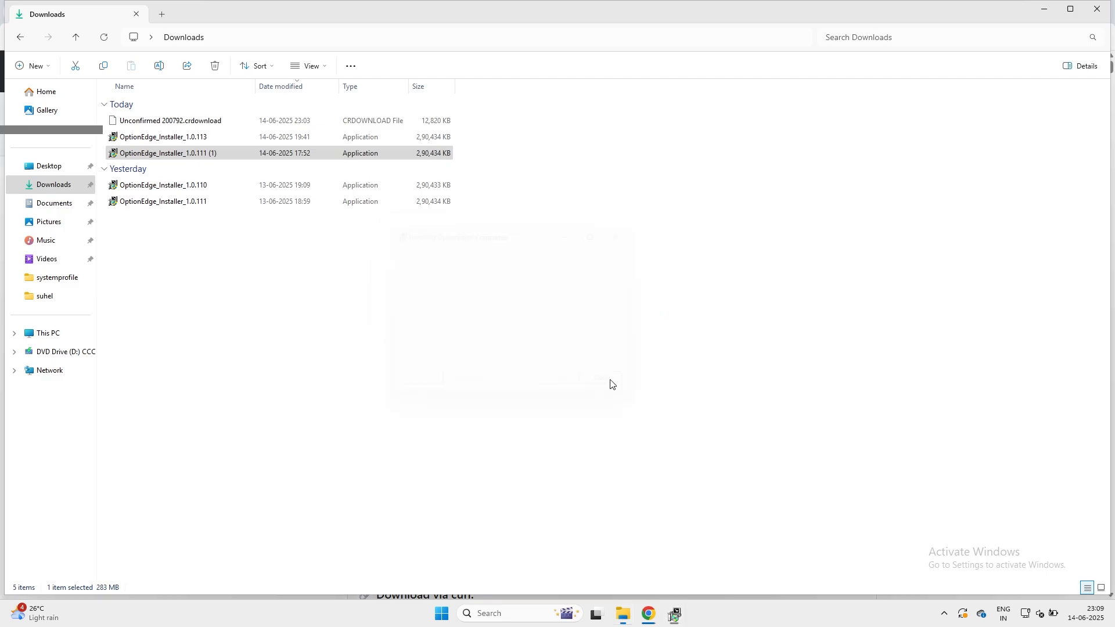
Step: Clear the open windows from the desktop and launch OptionEdge with its Start OptionEdge shortcut
{"action": "left_click", "coordinate": [1042, 11]}
{"action": "left_click", "coordinate": [1043, 11]}
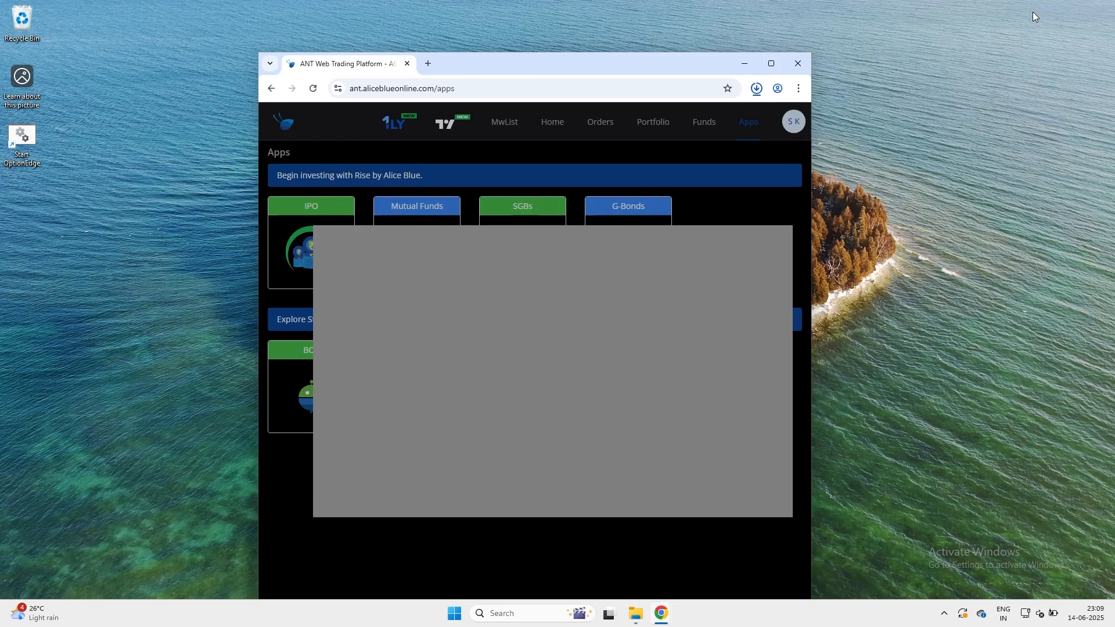
{"action": "left_click", "coordinate": [744, 62]}
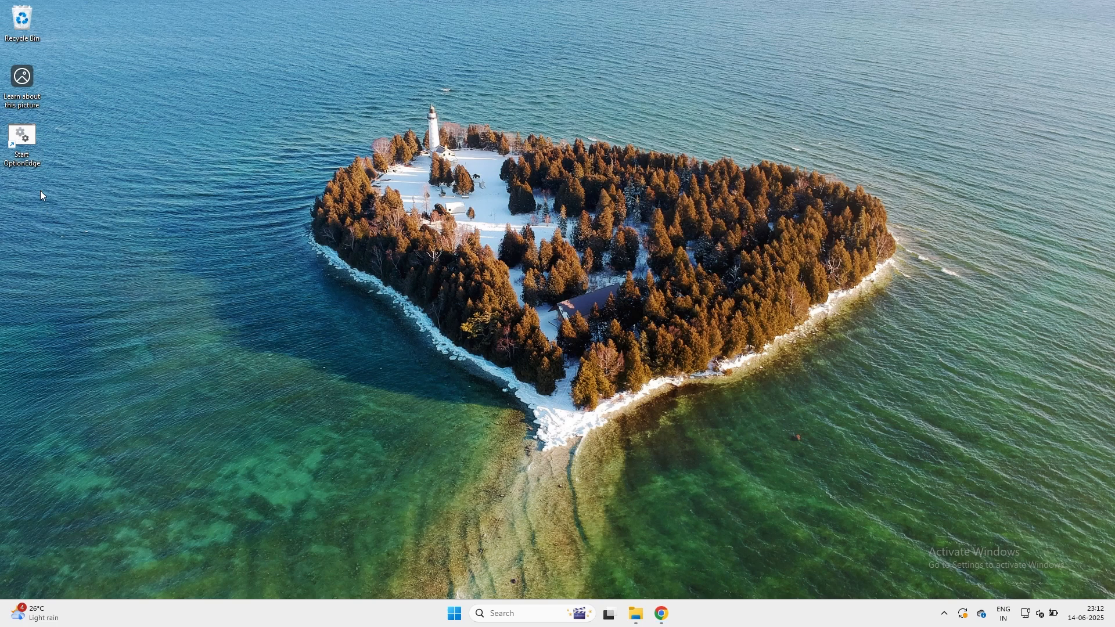
{"action": "double_click", "coordinate": [20, 146]}
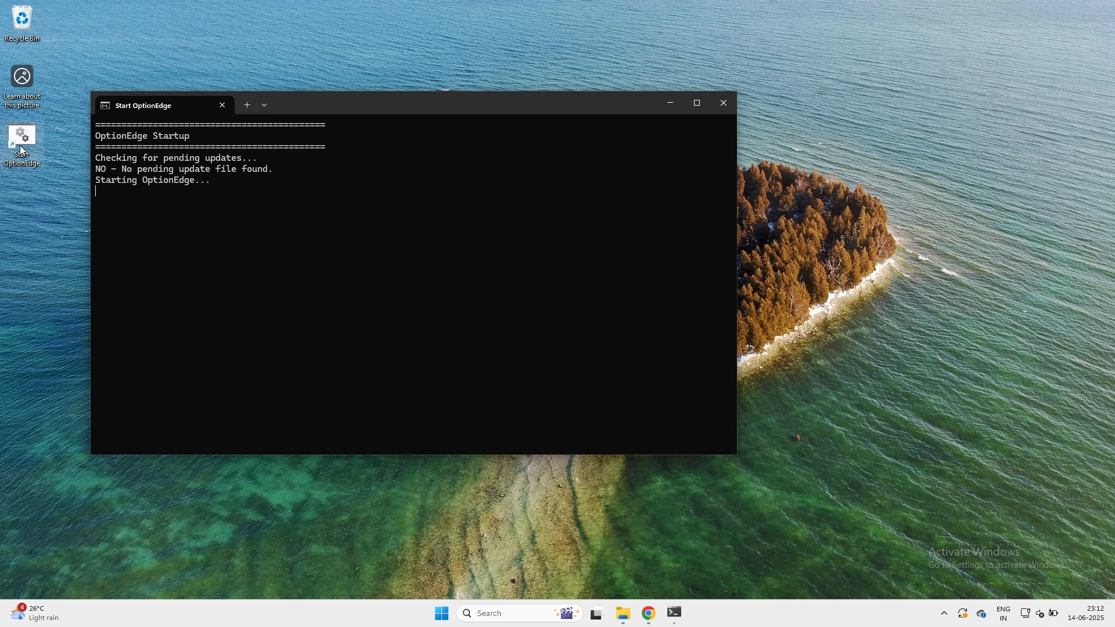
{"action": "left_click_drag", "start_coordinate": [347, 109], "coordinate": [395, 121]}
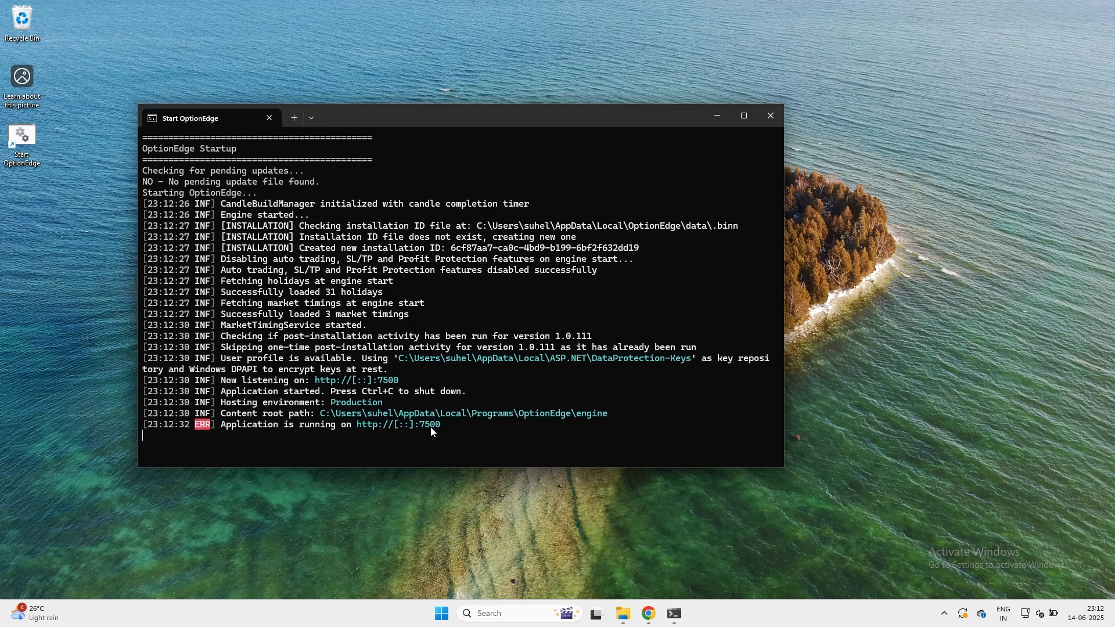
{"action": "left_click_drag", "start_coordinate": [463, 125], "coordinate": [447, 93]}
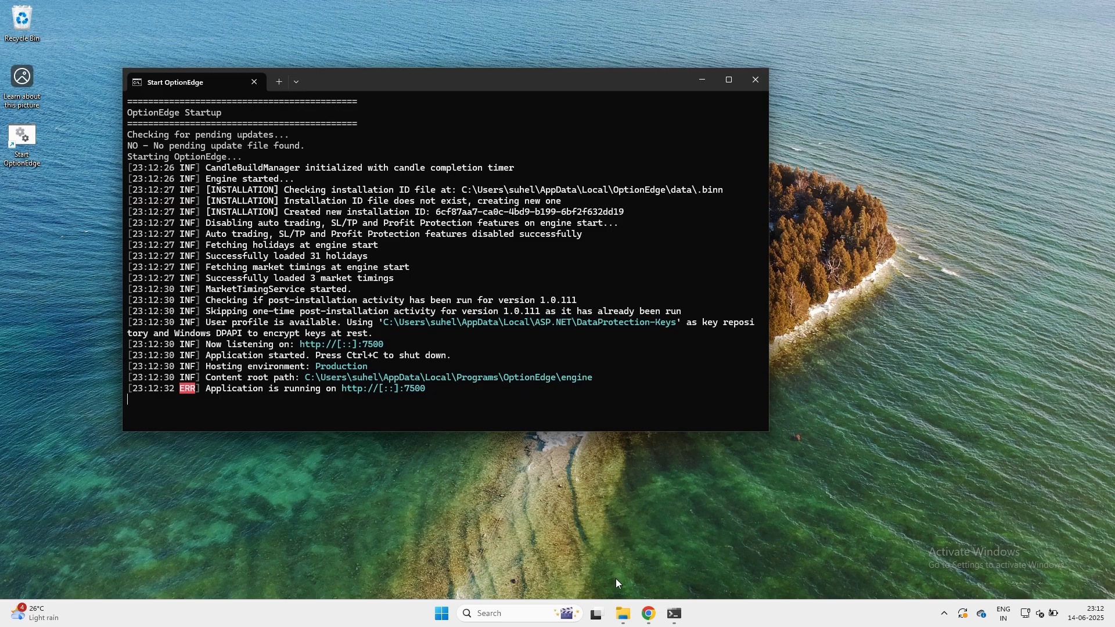
Step: Switch to the Chrome window with the GitHub releases page and open localhost:7500 in a new tab
{"action": "mouse_move", "coordinate": [649, 613]}
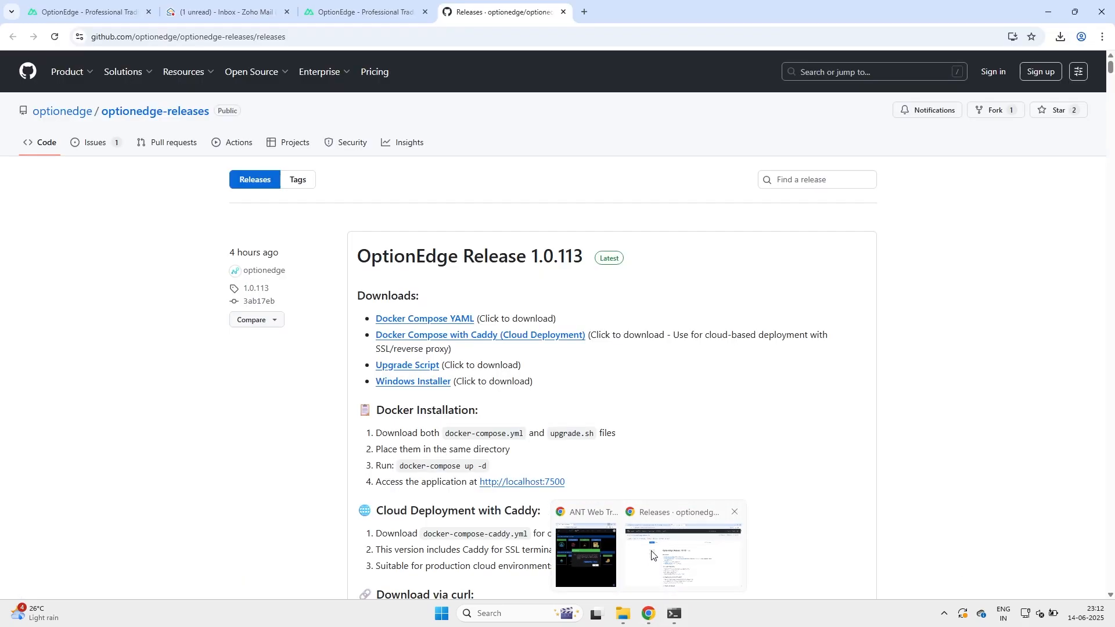
{"action": "left_click", "coordinate": [652, 555]}
{"action": "left_click", "coordinate": [584, 12]}
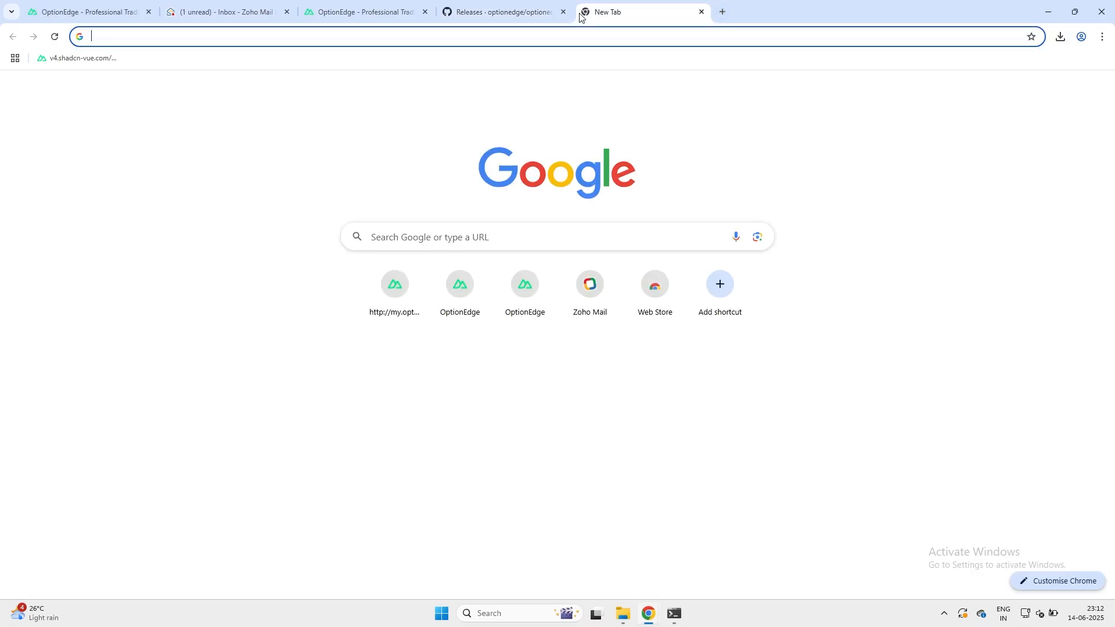
{"action": "type", "text": "localhost:7500"}
{"action": "key", "text": "Right"}
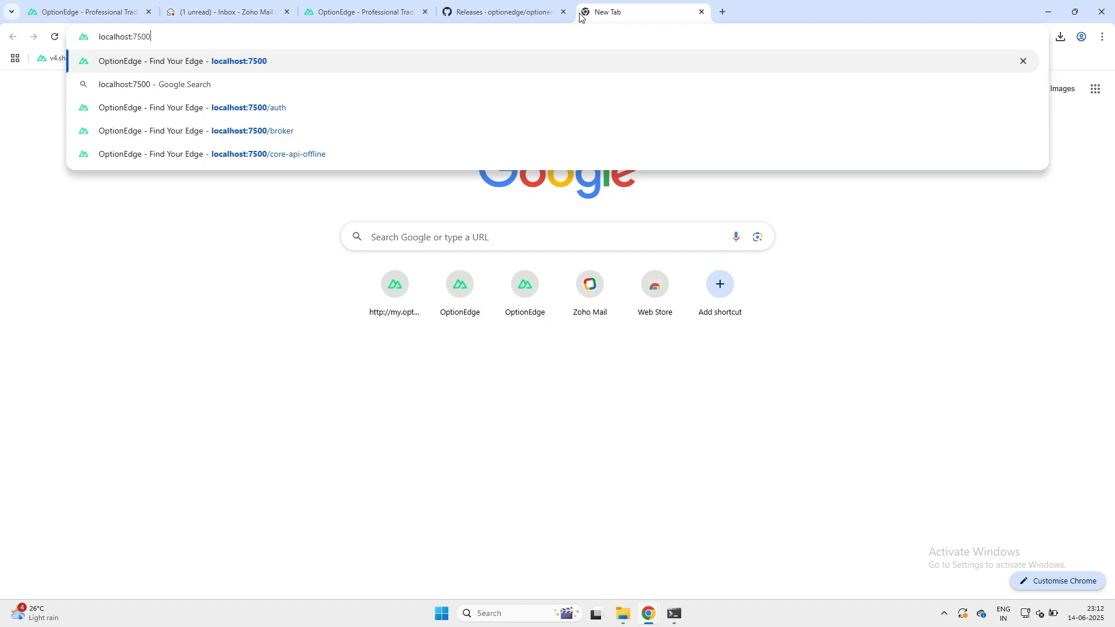
{"action": "key", "text": "Return"}
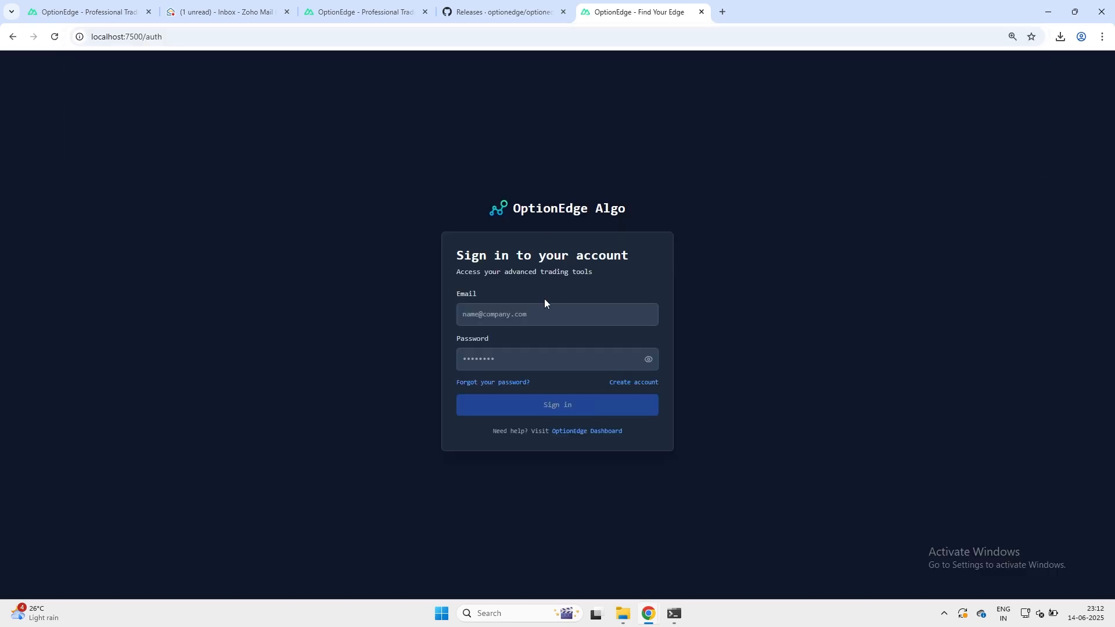
Step: Sign in with the account email and password, and confirm the account's association with this installation
{"action": "left_click", "coordinate": [509, 321]}
{"action": "left_click", "coordinate": [552, 349]}
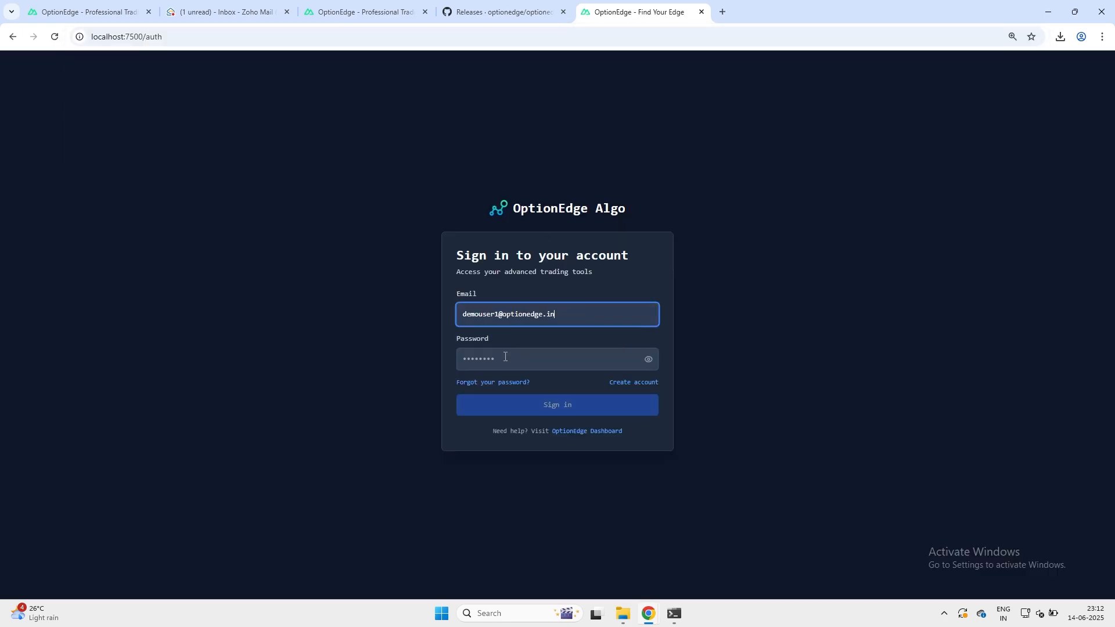
{"action": "left_click", "coordinate": [504, 356]}
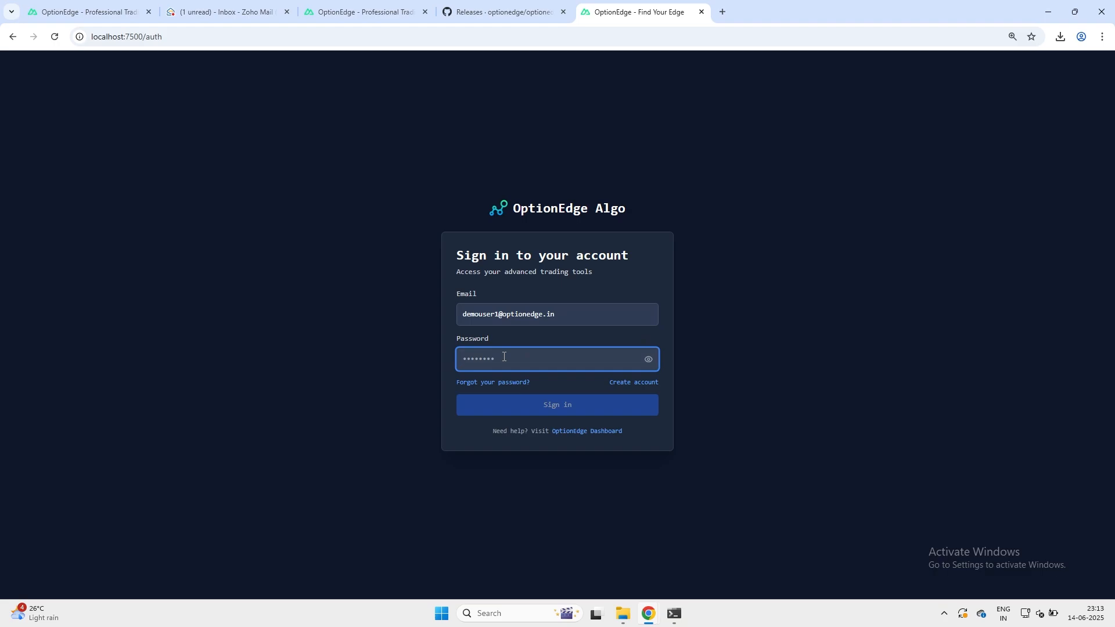
{"action": "type", "text": "•"}
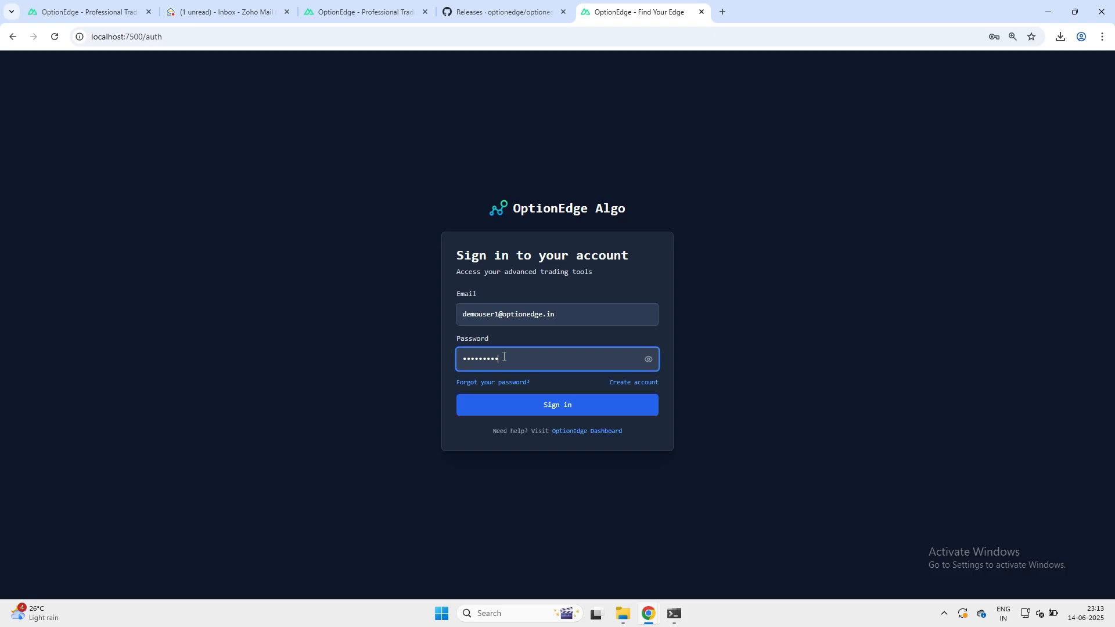
{"action": "key", "text": "Return"}
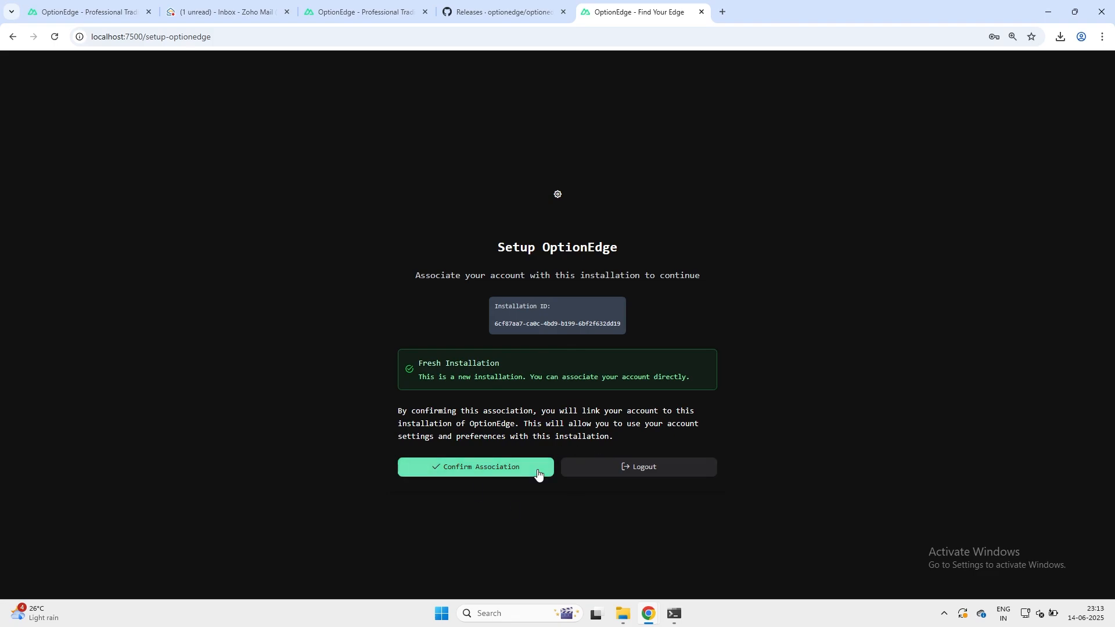
{"action": "left_click", "coordinate": [455, 469]}
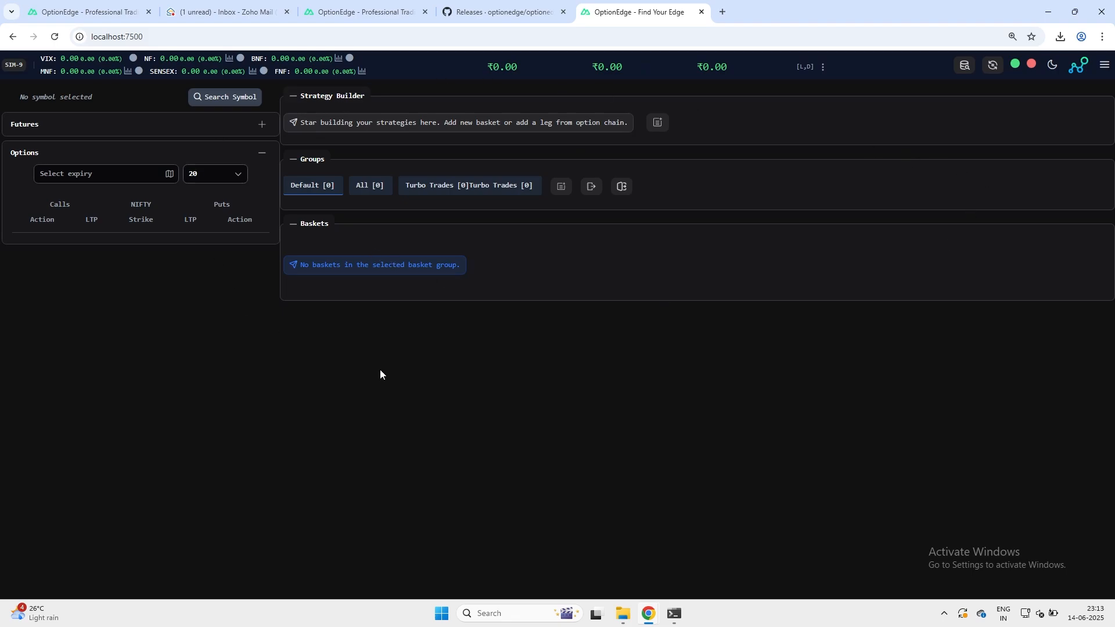
Step: View the Turbo Trades page and the Brokers page
{"action": "left_click", "coordinate": [1104, 64]}
{"action": "left_click", "coordinate": [996, 132]}
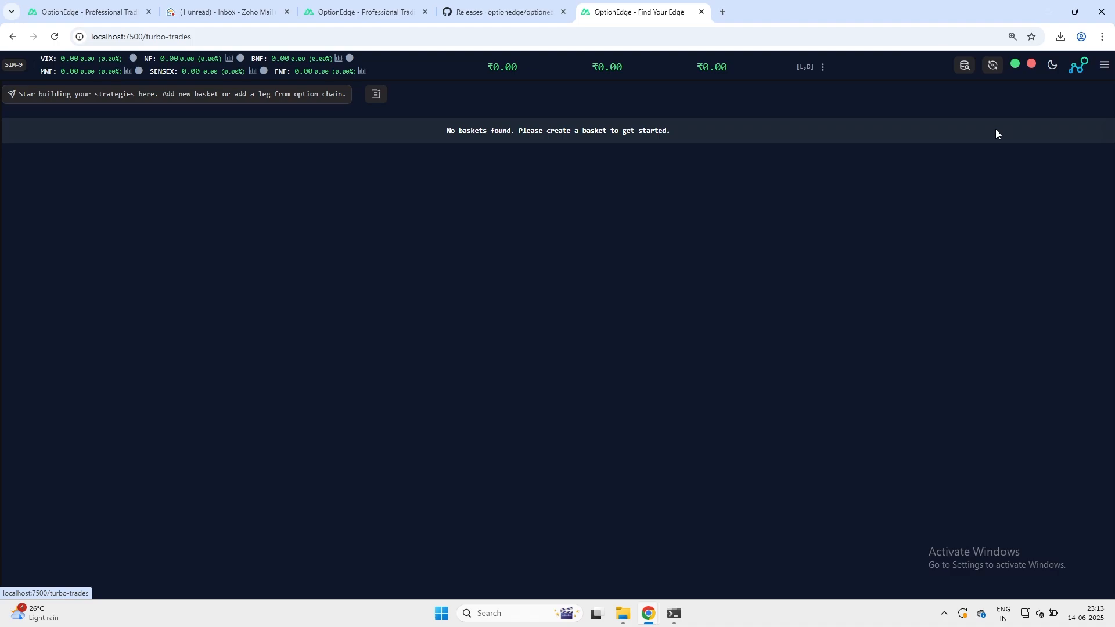
{"action": "left_click", "coordinate": [1103, 65]}
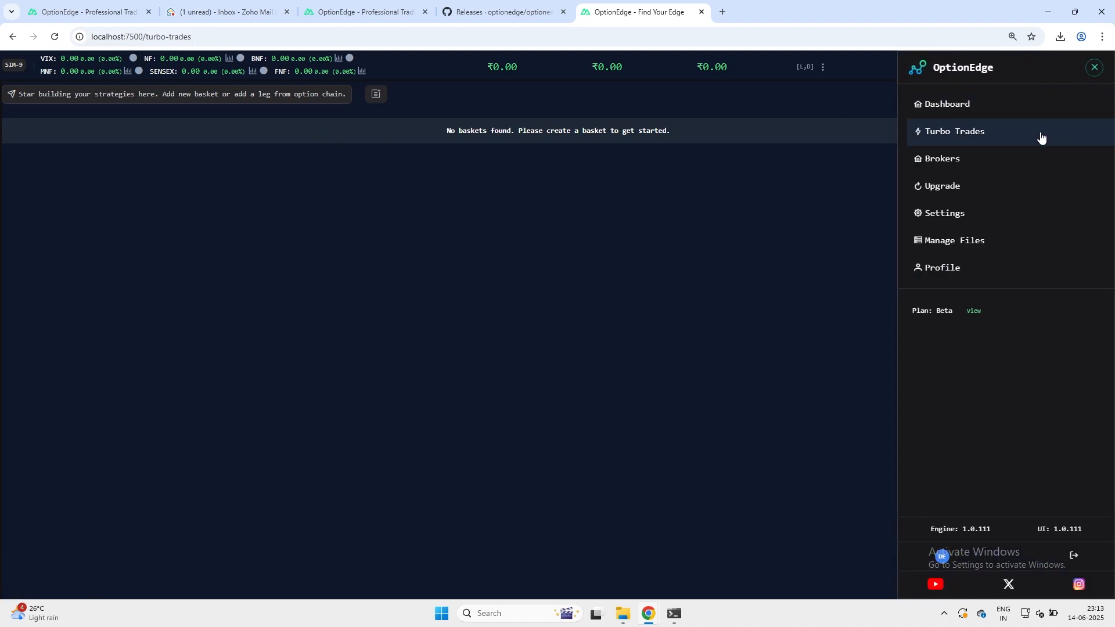
{"action": "left_click", "coordinate": [993, 159]}
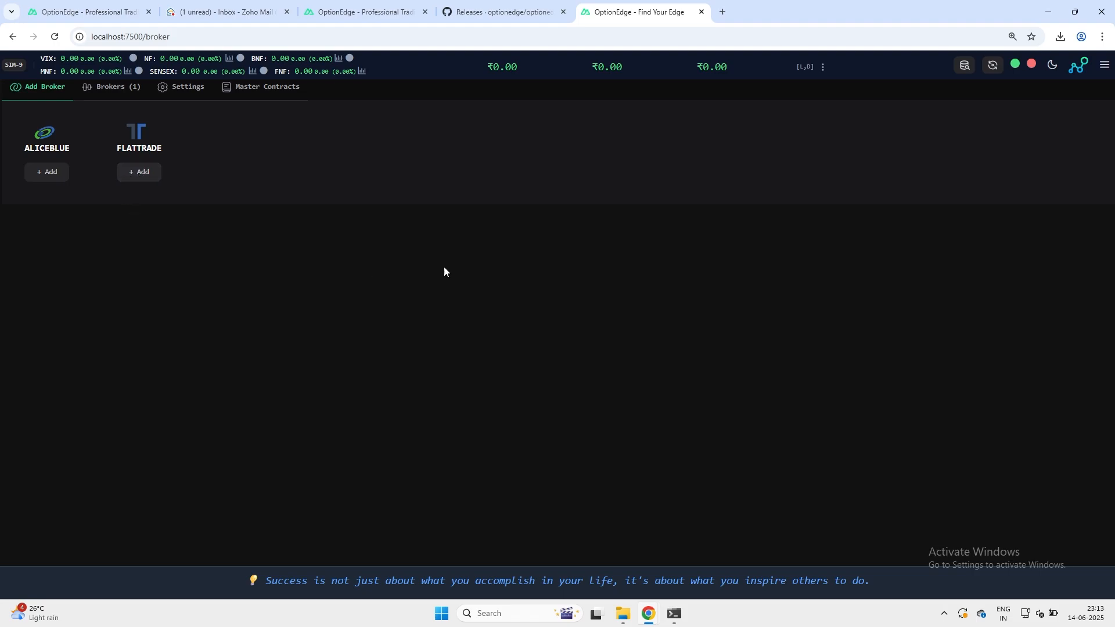
Step: Open the Settings preferences and check the choices for the position risk default value type, selecting PnL
{"action": "left_click", "coordinate": [1097, 68]}
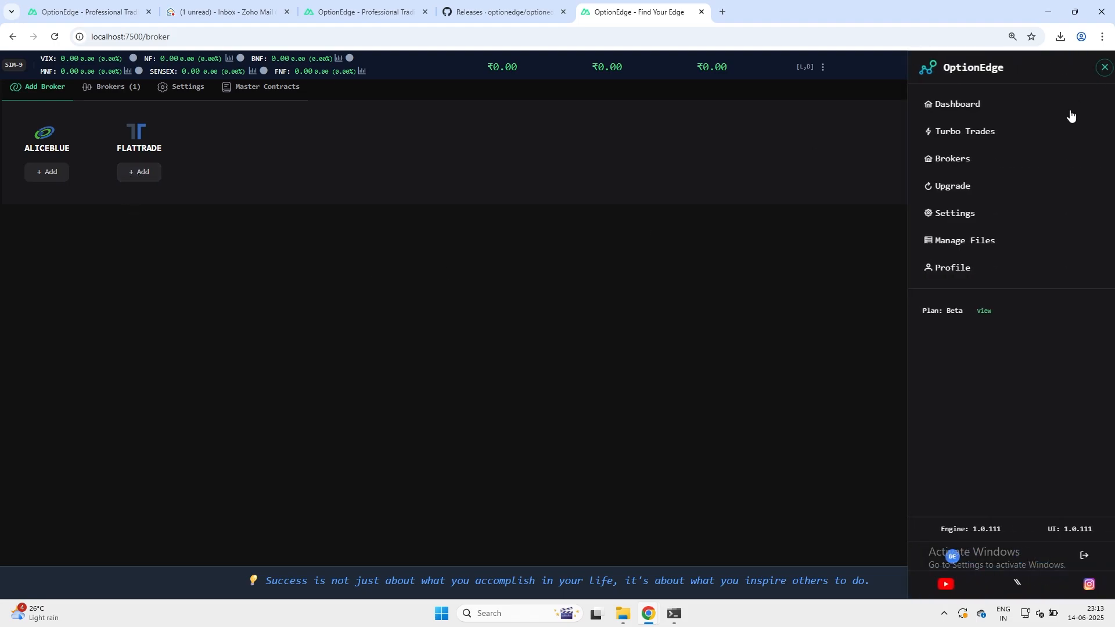
{"action": "left_click", "coordinate": [962, 215]}
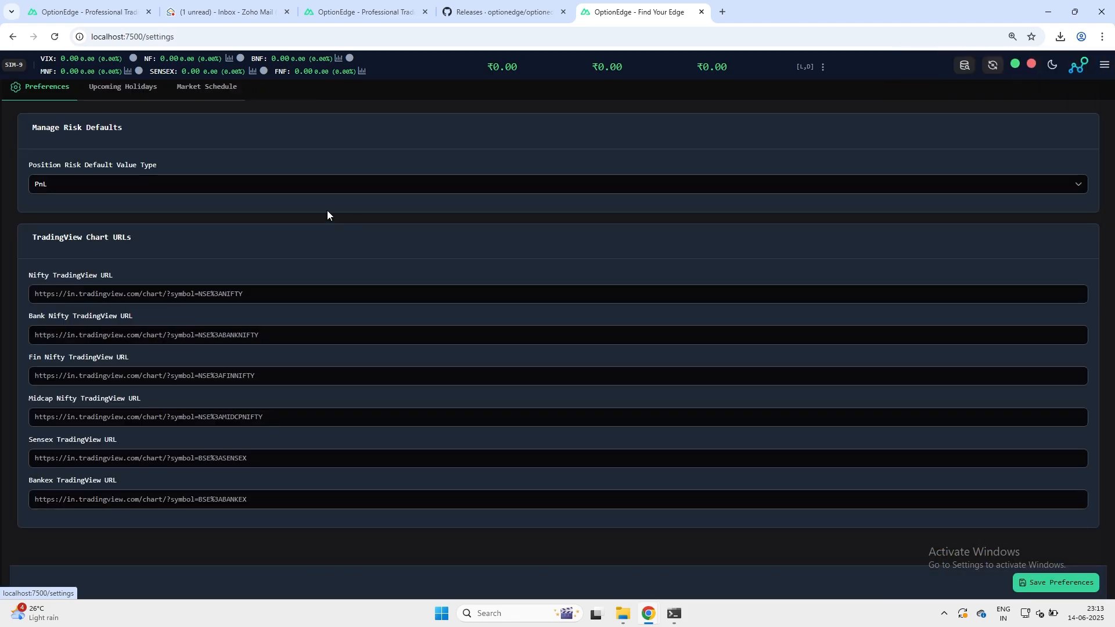
{"action": "left_click", "coordinate": [79, 190]}
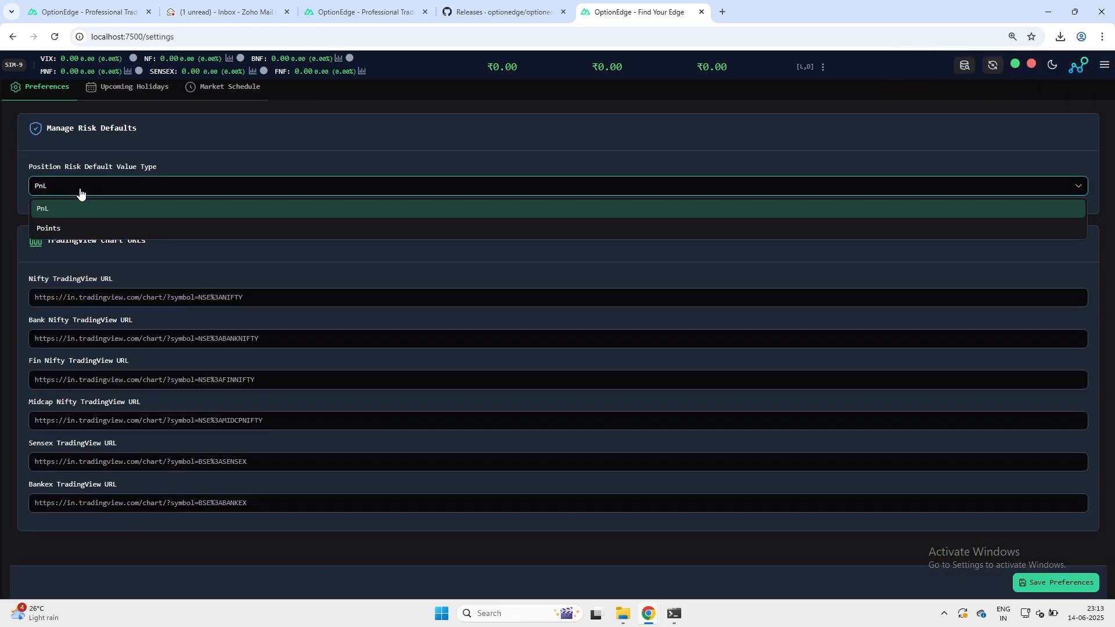
{"action": "left_click", "coordinate": [80, 213]}
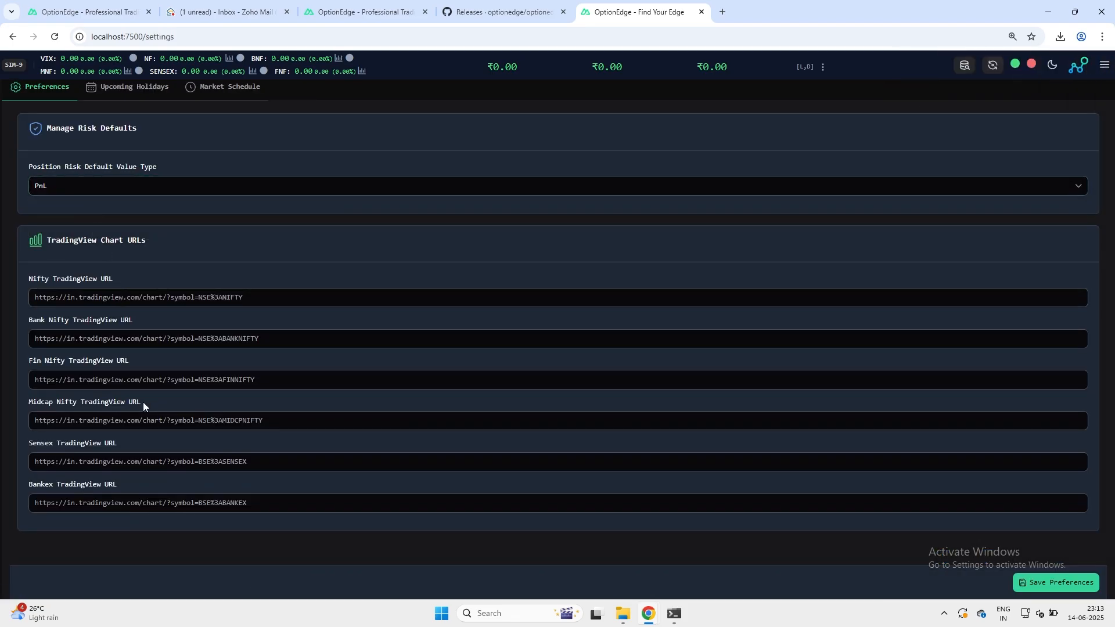
Step: Filter the upcoming holidays by the BSE exchange and view the market schedule
{"action": "left_click", "coordinate": [137, 92]}
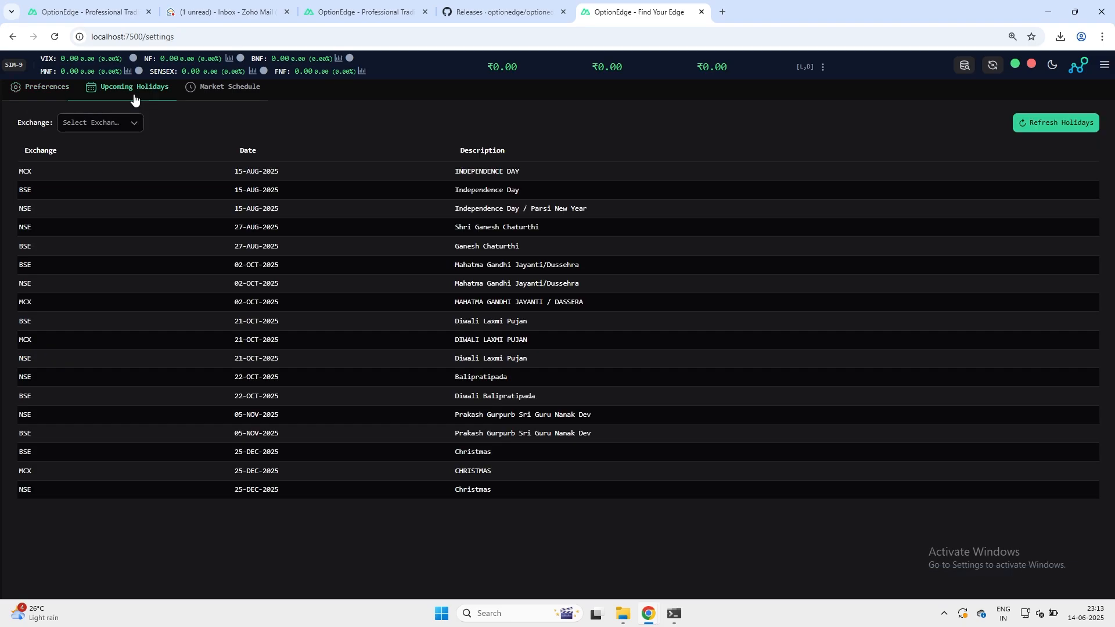
{"action": "left_click", "coordinate": [223, 90]}
{"action": "left_click", "coordinate": [148, 90]}
{"action": "left_click", "coordinate": [110, 123]}
{"action": "left_click", "coordinate": [90, 184]}
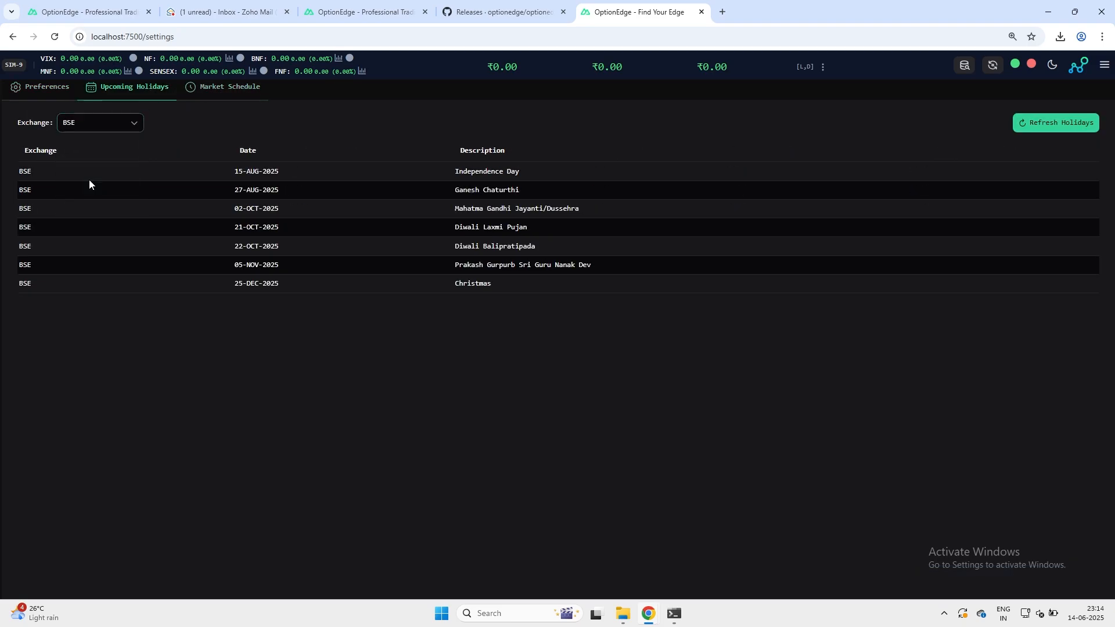
{"action": "left_click", "coordinate": [209, 90]}
Step: Open the Manage Files page to view the data folder's contents
{"action": "left_click", "coordinate": [1103, 66]}
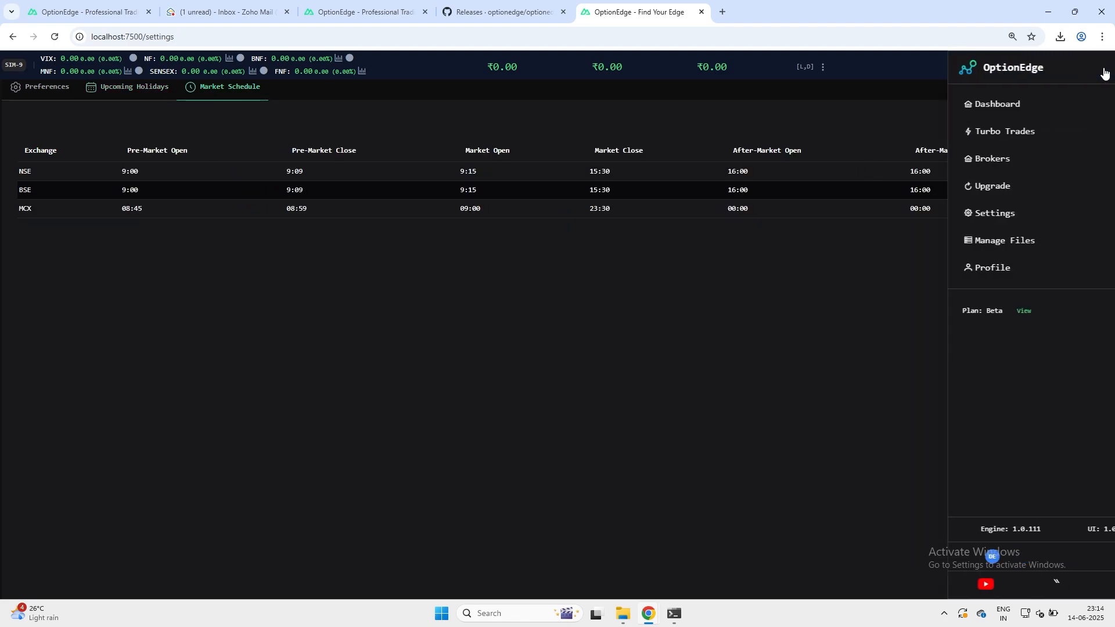
{"action": "left_click", "coordinate": [994, 227]}
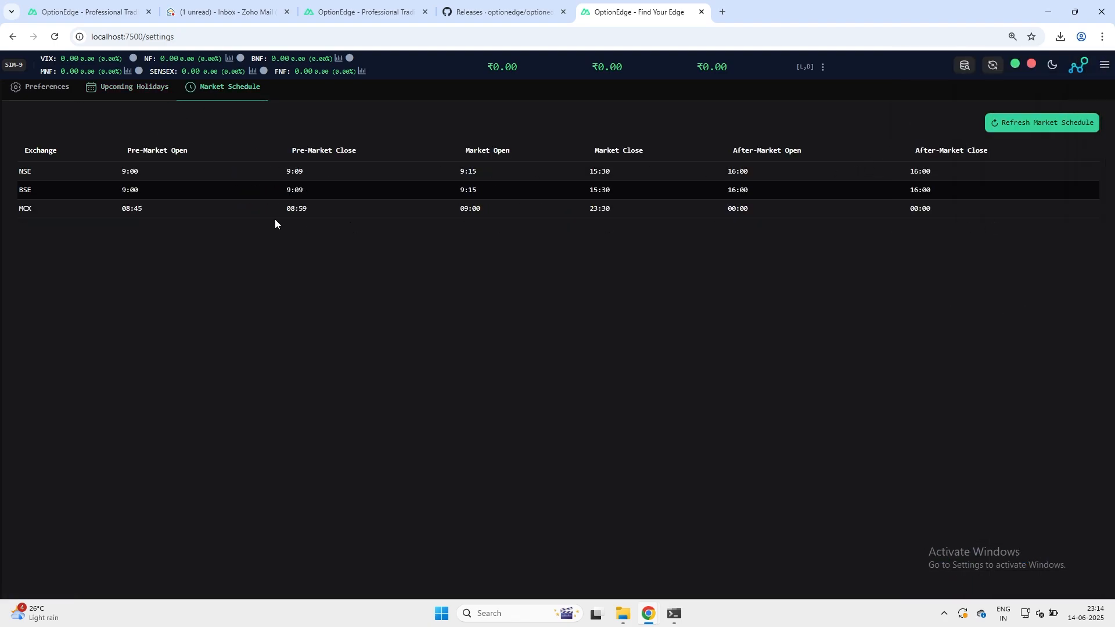
{"action": "left_click", "coordinate": [1103, 65]}
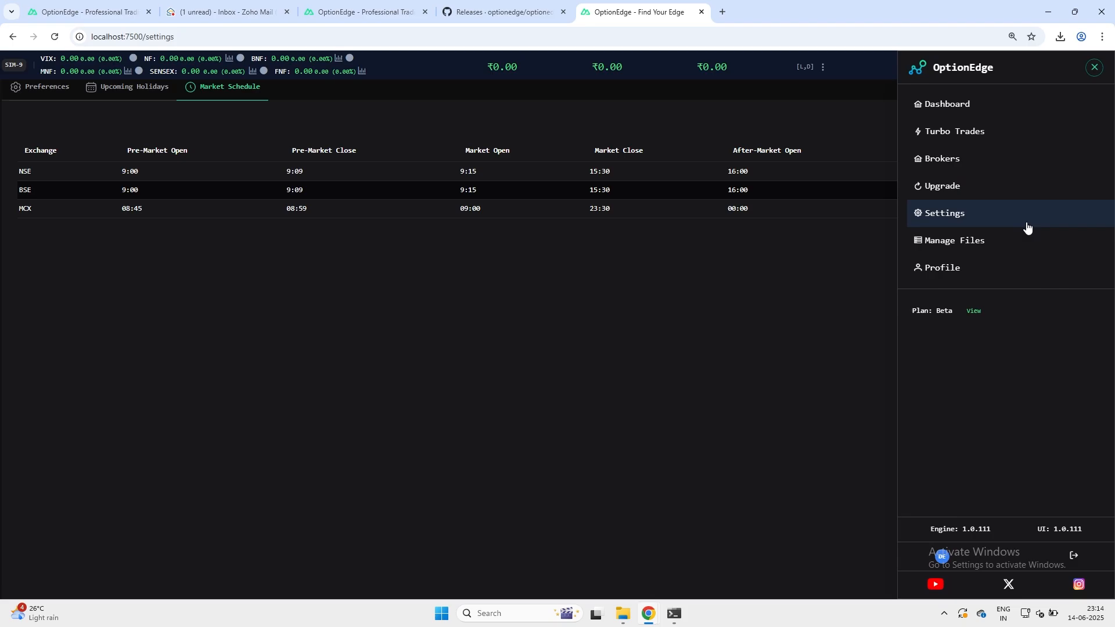
{"action": "left_click", "coordinate": [992, 242]}
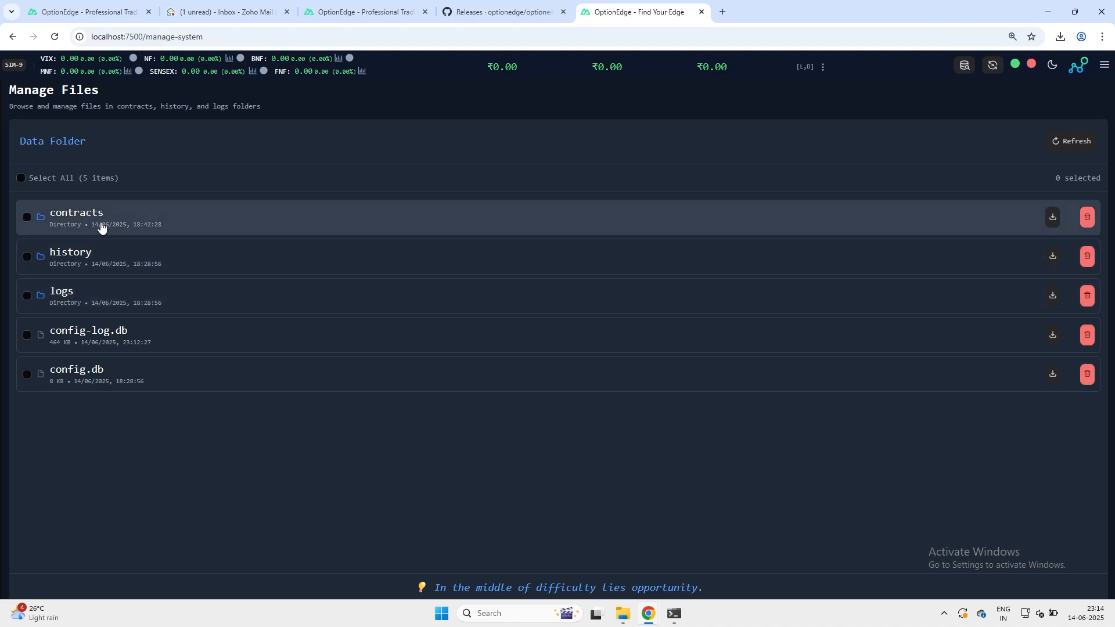
Step: Look through the contracts, history and logs folders in the data folder, returning to its top level after each
{"action": "left_click", "coordinate": [101, 227]}
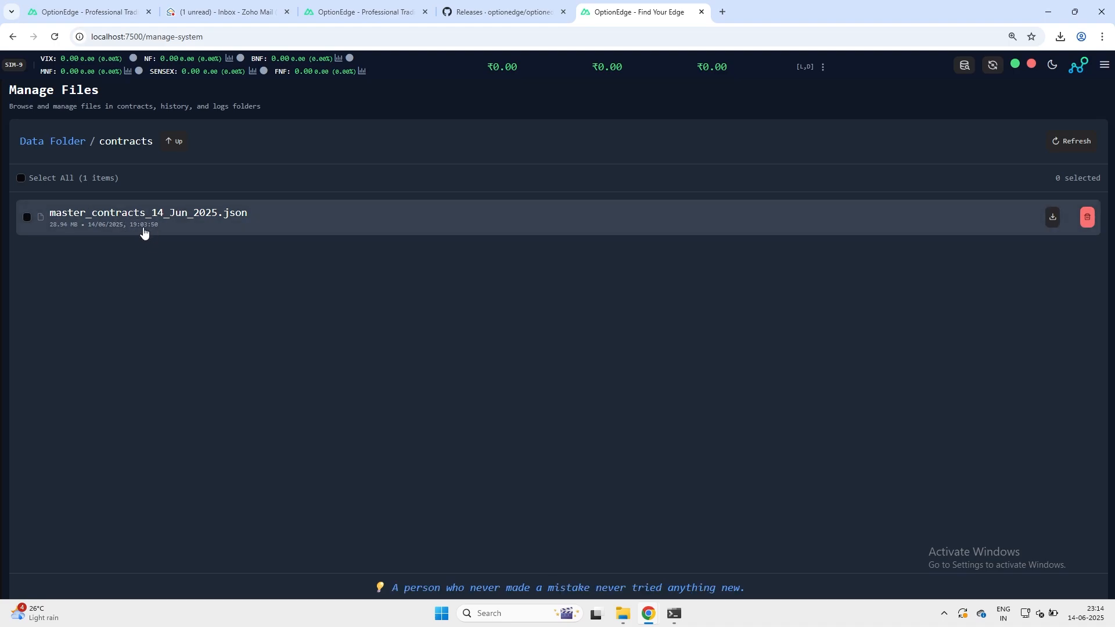
{"action": "left_click", "coordinate": [75, 148]}
{"action": "left_click", "coordinate": [79, 252]}
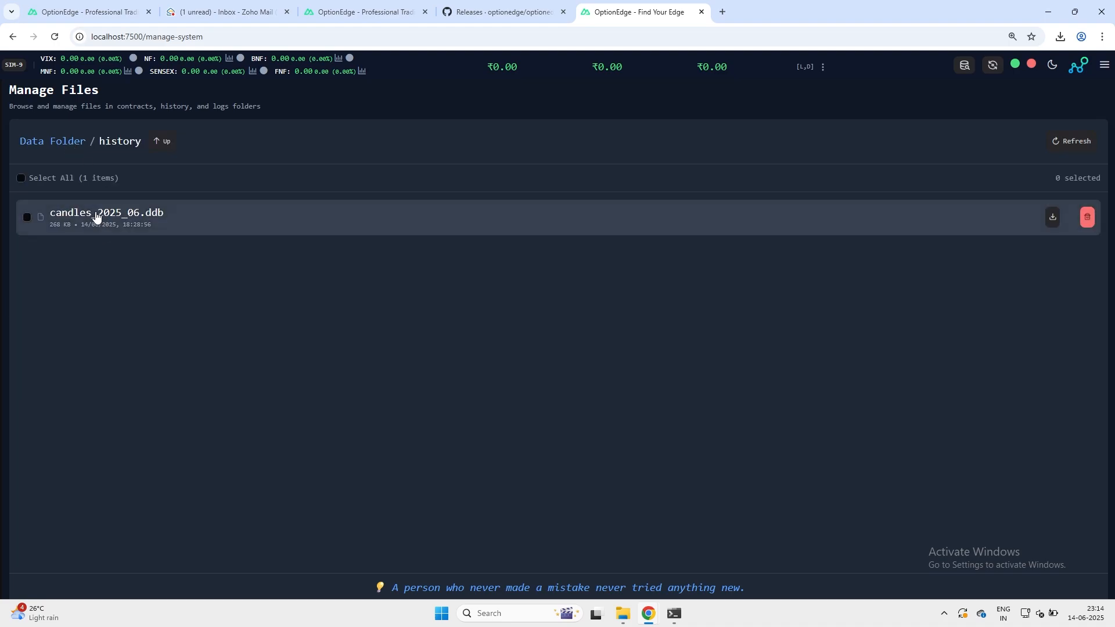
{"action": "left_click", "coordinate": [69, 142]}
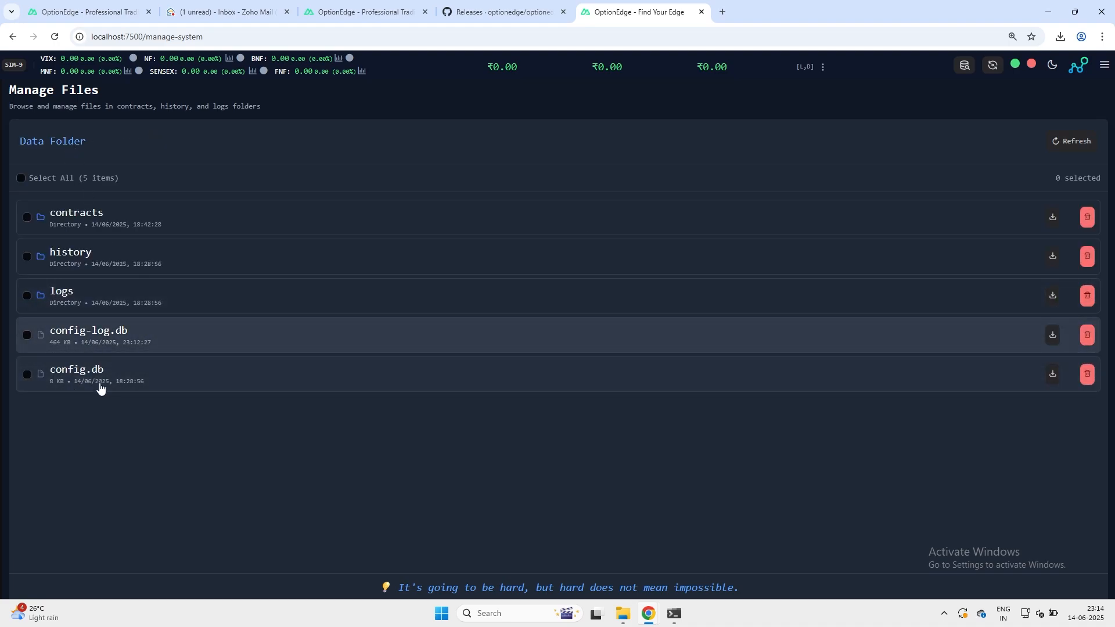
{"action": "left_click", "coordinate": [78, 294]}
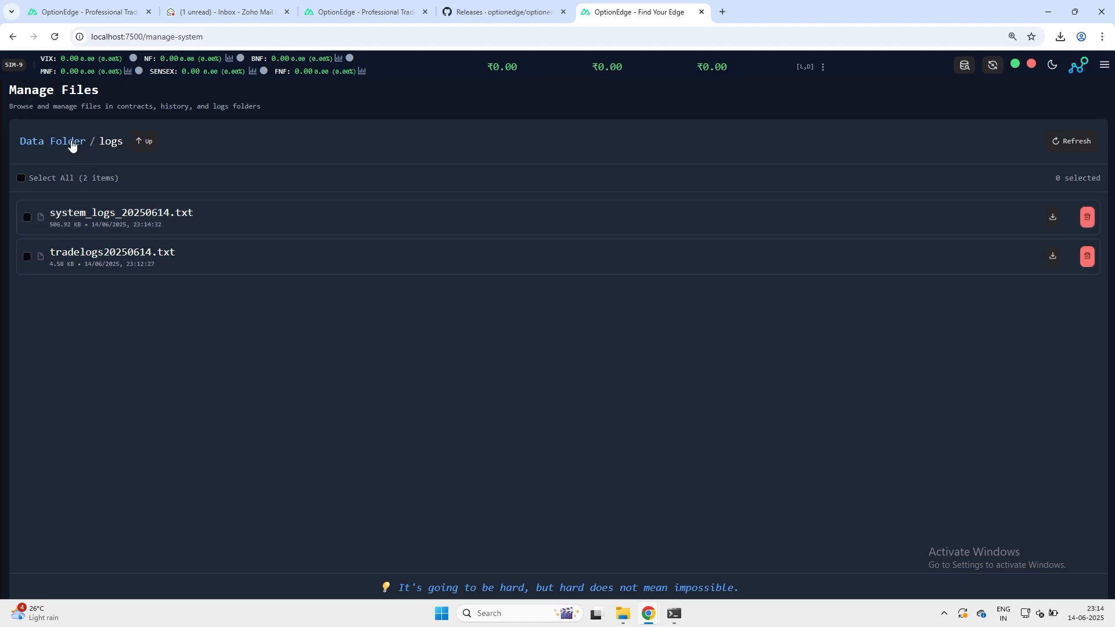
{"action": "left_click", "coordinate": [72, 146]}
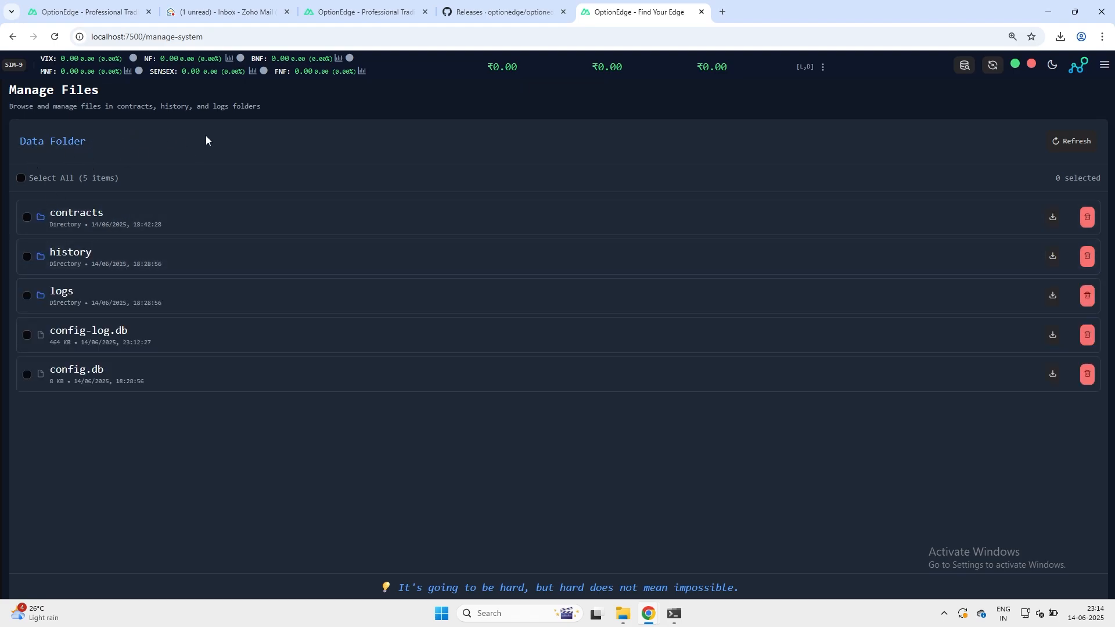
Step: View the account's Profile, Billing and Support pages on the OptionEdge website, then close that site
{"action": "left_click", "coordinate": [1103, 66]}
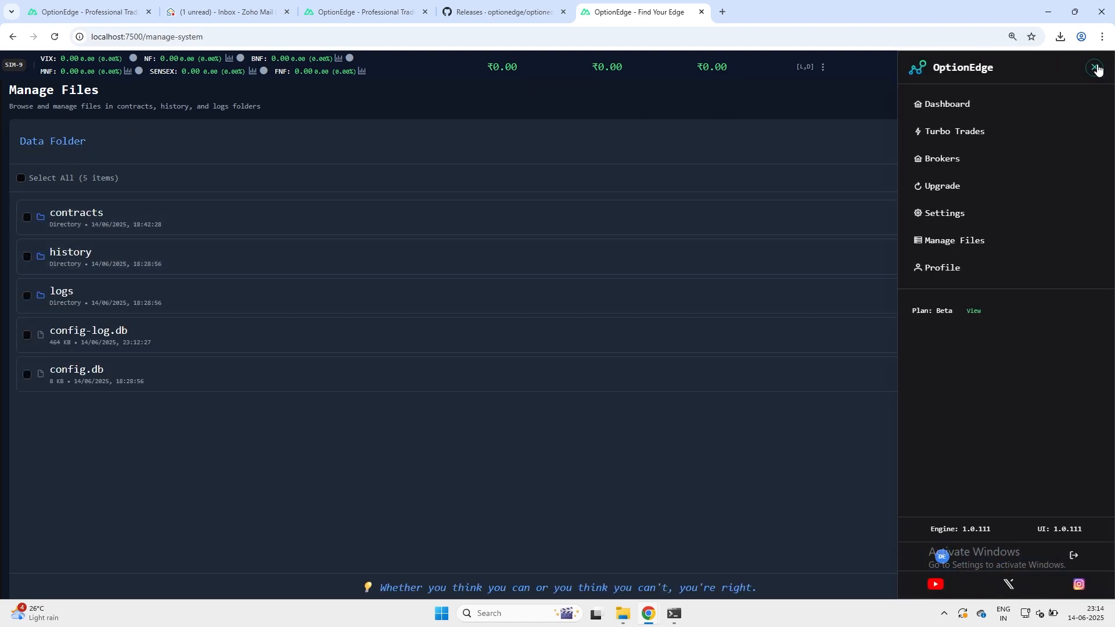
{"action": "left_click", "coordinate": [977, 268]}
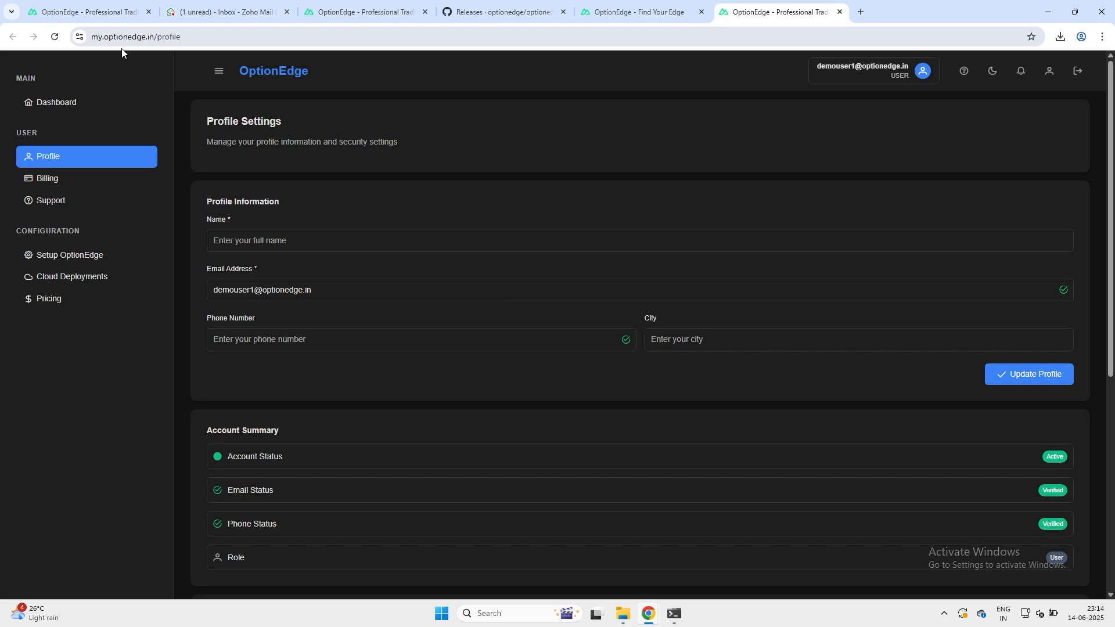
{"action": "left_click", "coordinate": [62, 180]}
{"action": "left_click", "coordinate": [60, 199]}
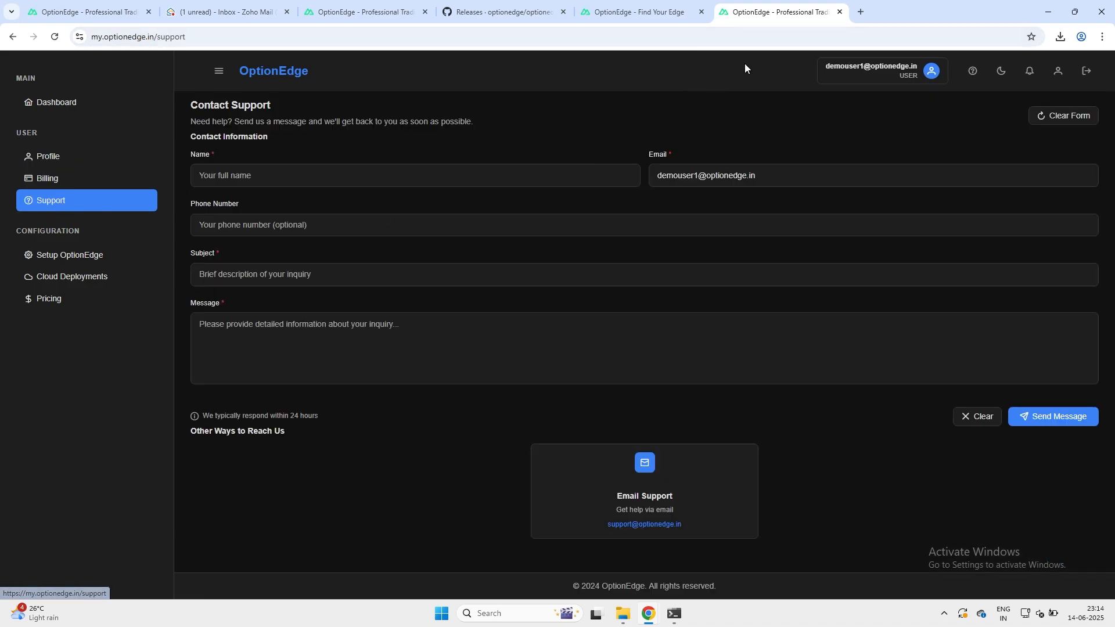
{"action": "left_click", "coordinate": [840, 12]}
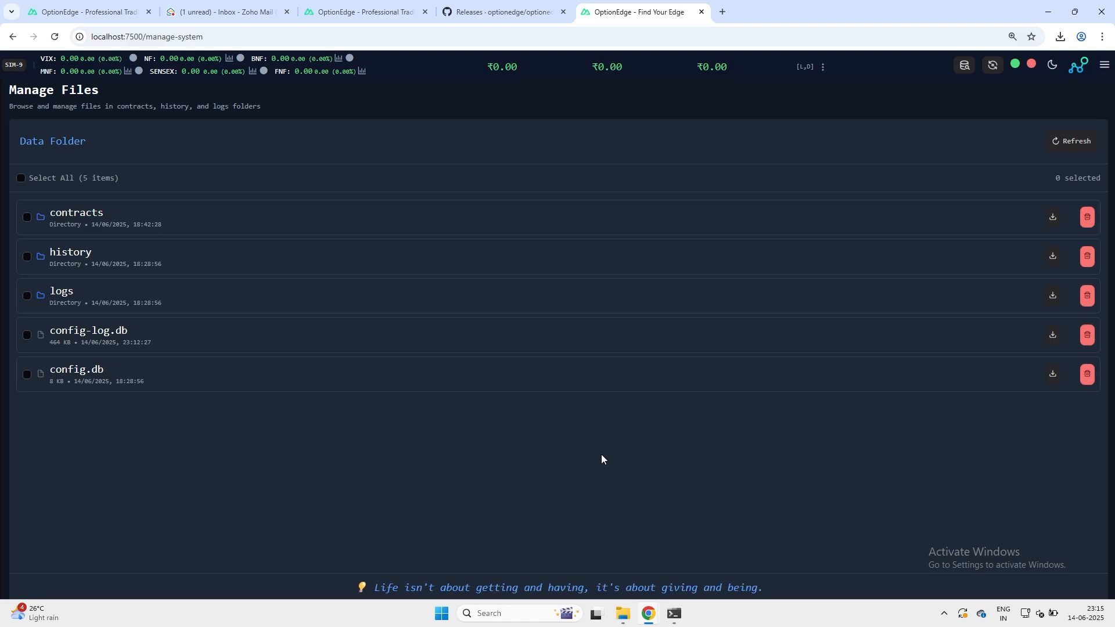
Step: Open the Upgrade page and compare the installed application version with the latest version
{"action": "left_click", "coordinate": [1102, 70]}
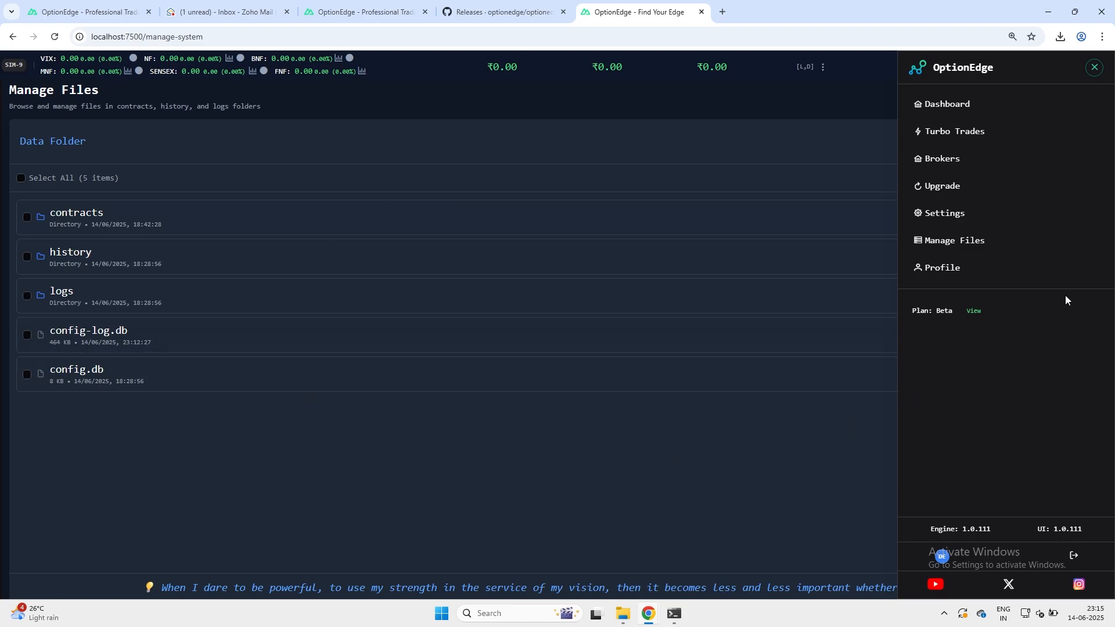
{"action": "left_click", "coordinate": [973, 186]}
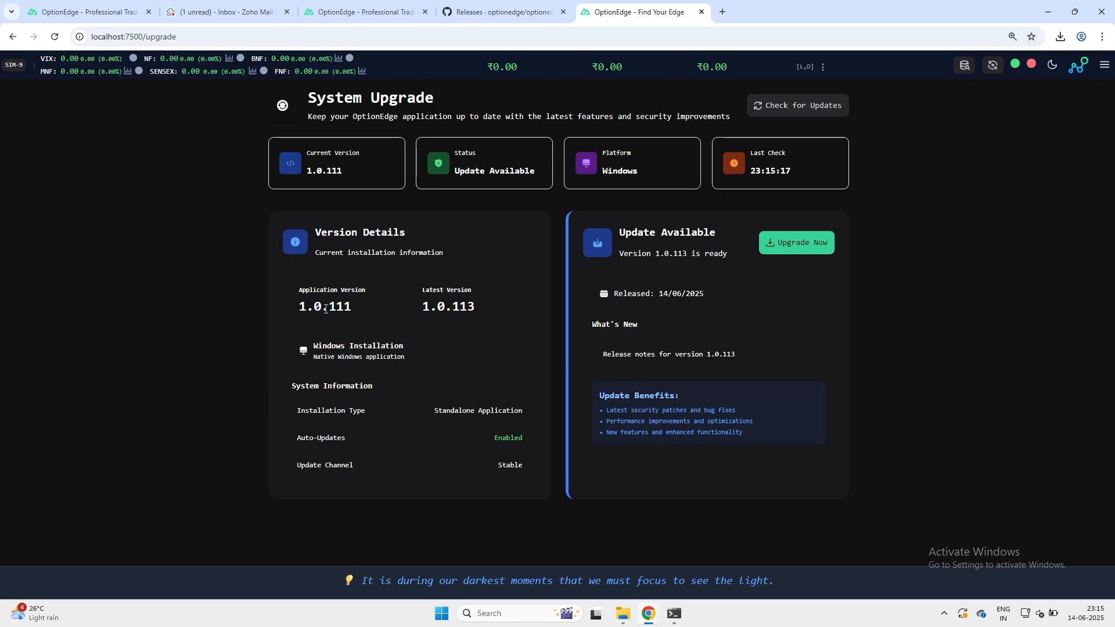
{"action": "left_click_drag", "start_coordinate": [415, 307], "coordinate": [485, 309]}
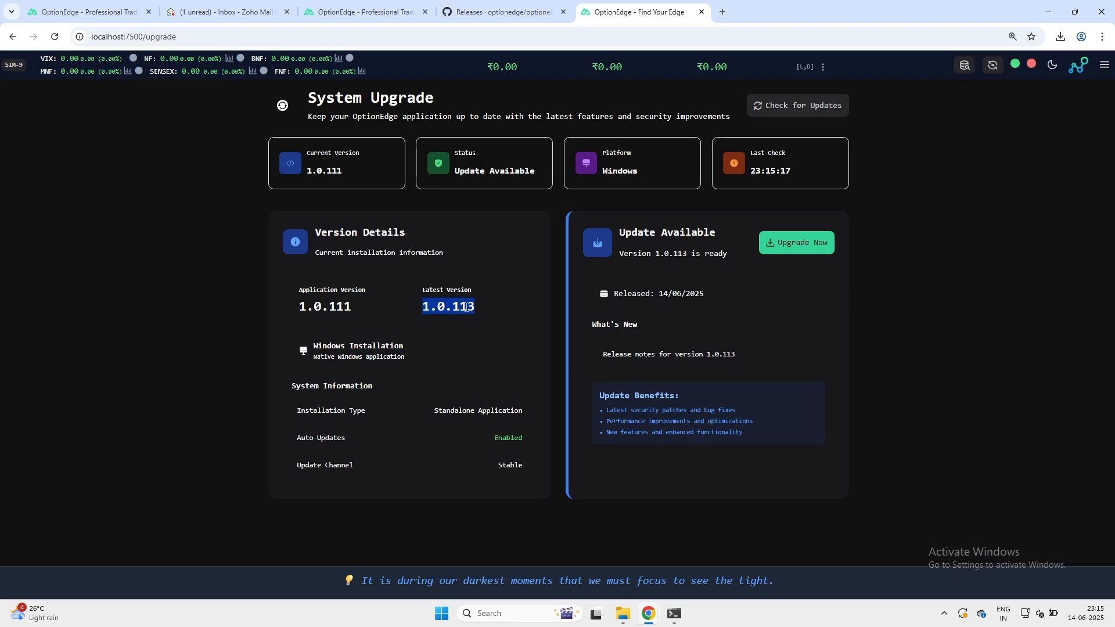
{"action": "left_click", "coordinate": [466, 308]}
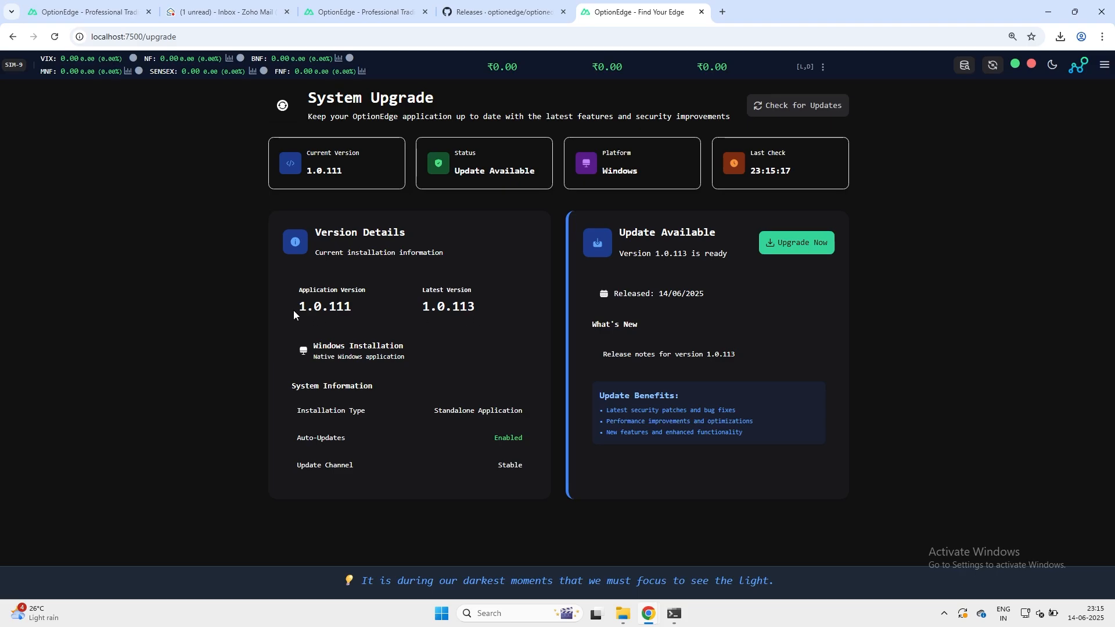
{"action": "left_click_drag", "start_coordinate": [294, 315], "coordinate": [357, 314]}
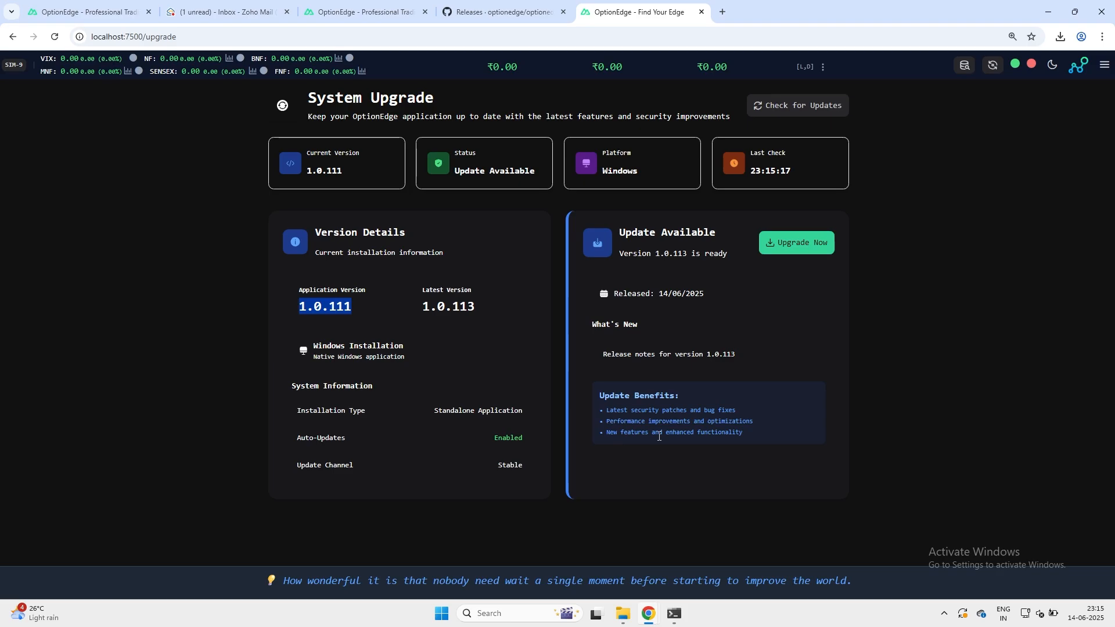
Step: Upgrade OptionEdge to version 1.0.113 and restart the application to complete the installation
{"action": "left_click", "coordinate": [798, 241]}
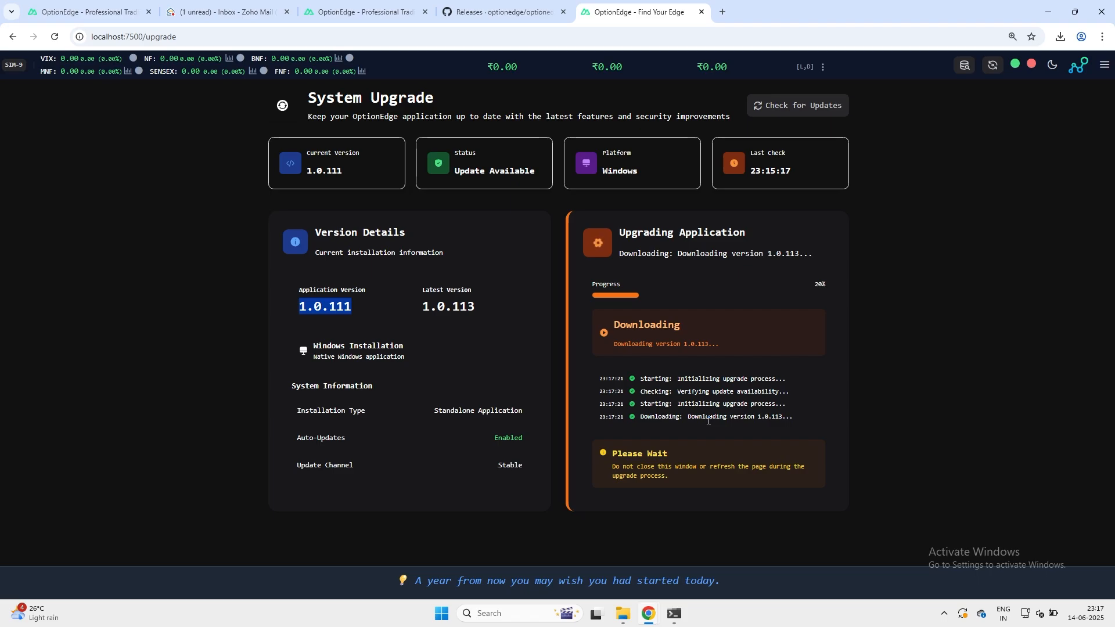
{"action": "left_click", "coordinate": [918, 403]}
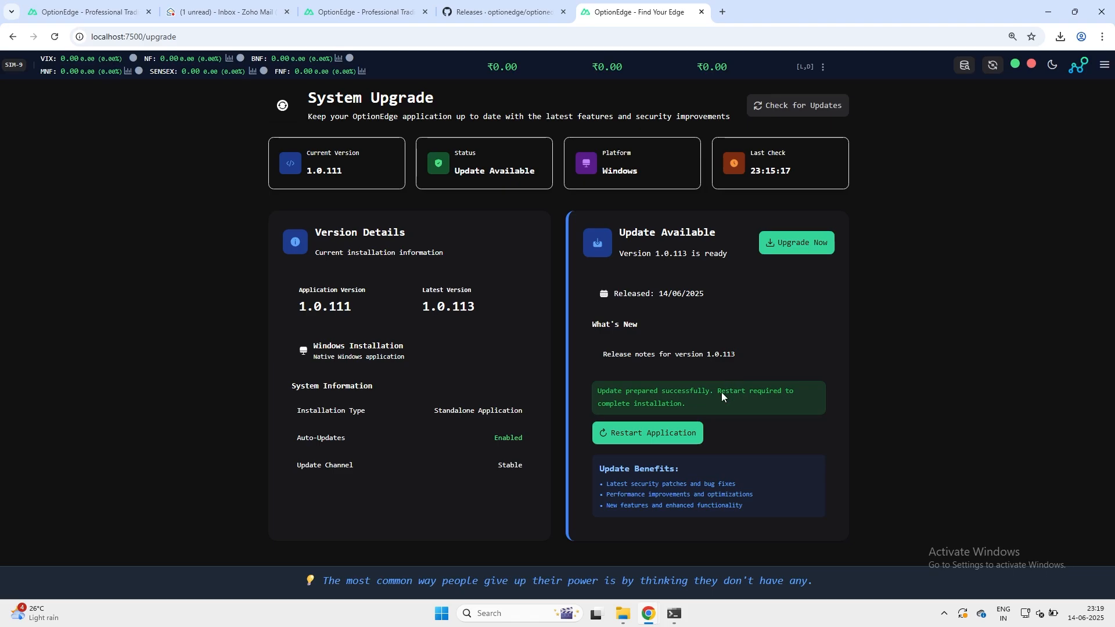
{"action": "left_click", "coordinate": [652, 426]}
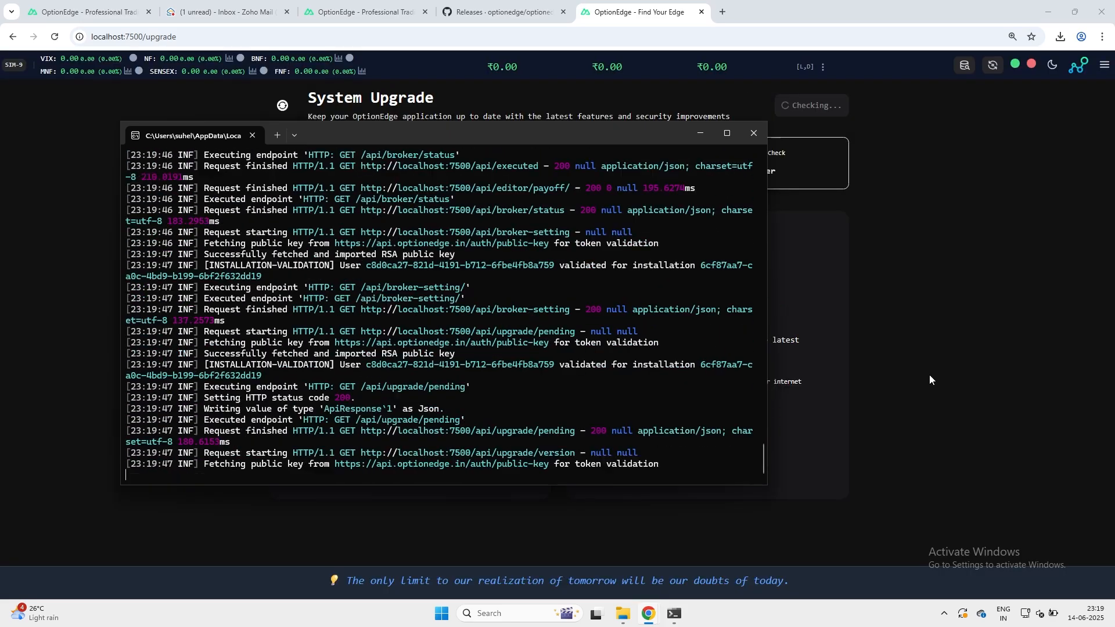
{"action": "left_click", "coordinate": [929, 374]}
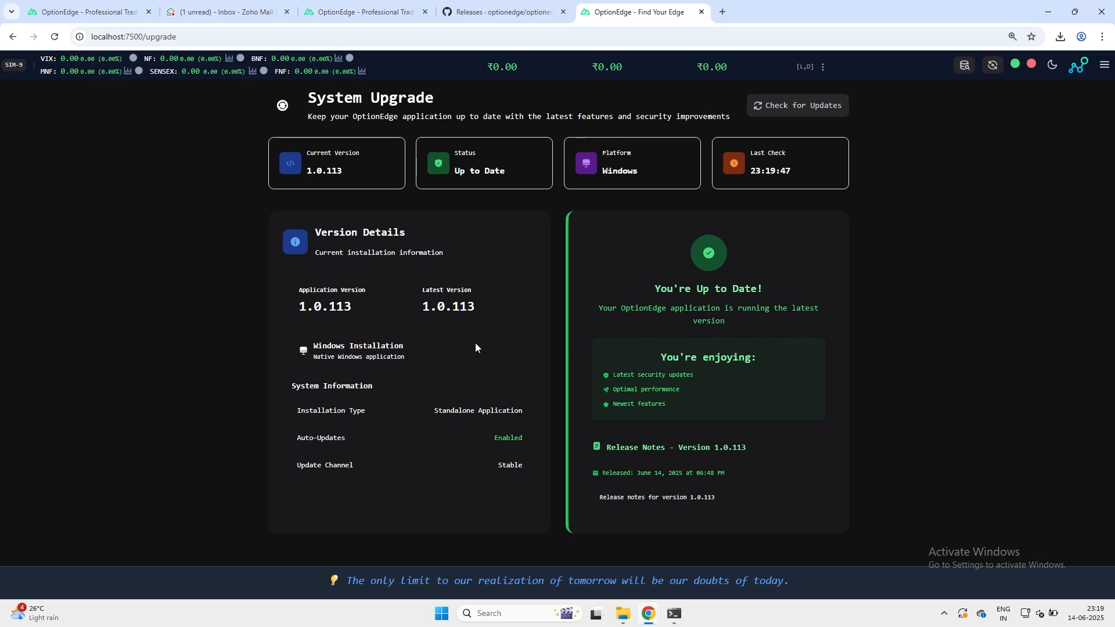
Step: Check the application version against the latest version on the System Upgrade page after the restart
{"action": "left_click_drag", "start_coordinate": [354, 306], "coordinate": [329, 306]}
{"action": "double_click", "coordinate": [457, 307]}
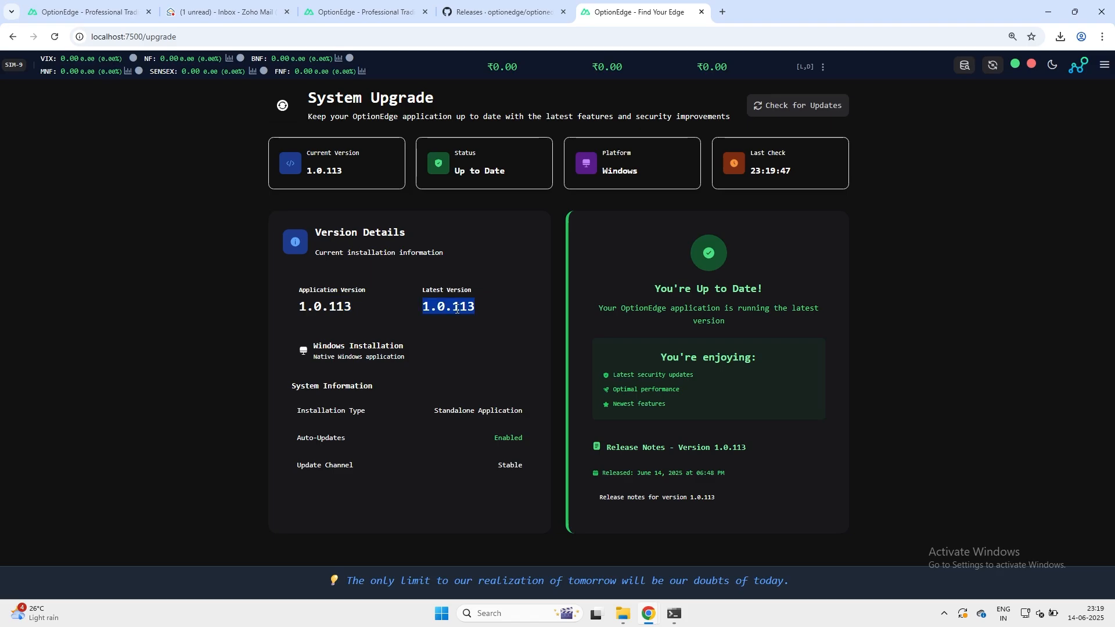
{"action": "left_click", "coordinate": [681, 330]}
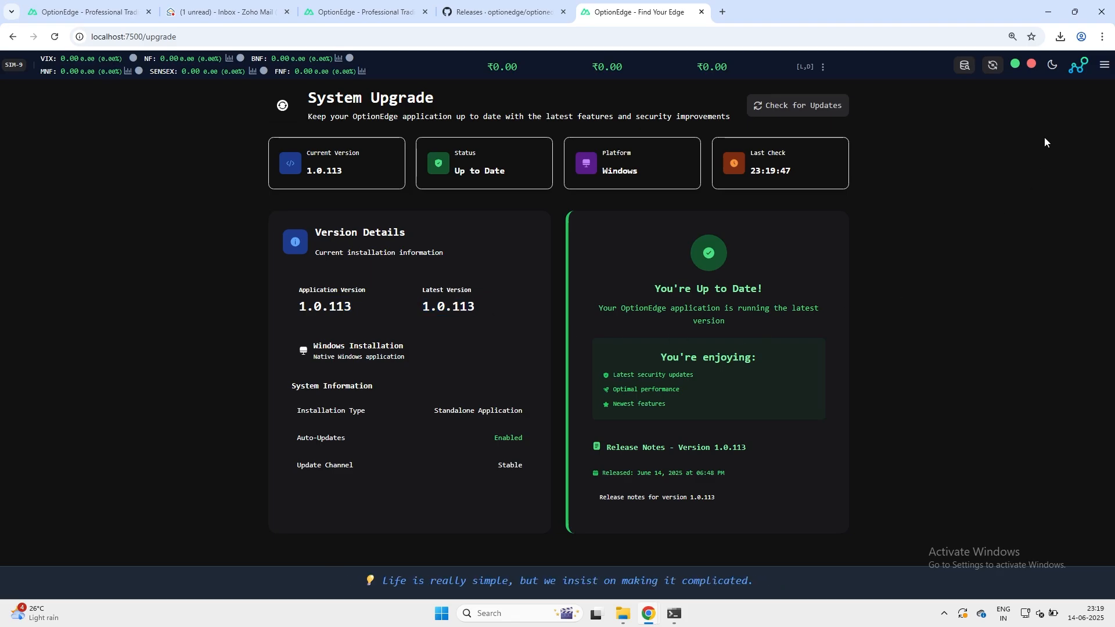
Step: Start adding an ALICEBLUE broker from the Brokers page and name it AliceBlue
{"action": "left_click", "coordinate": [1105, 65]}
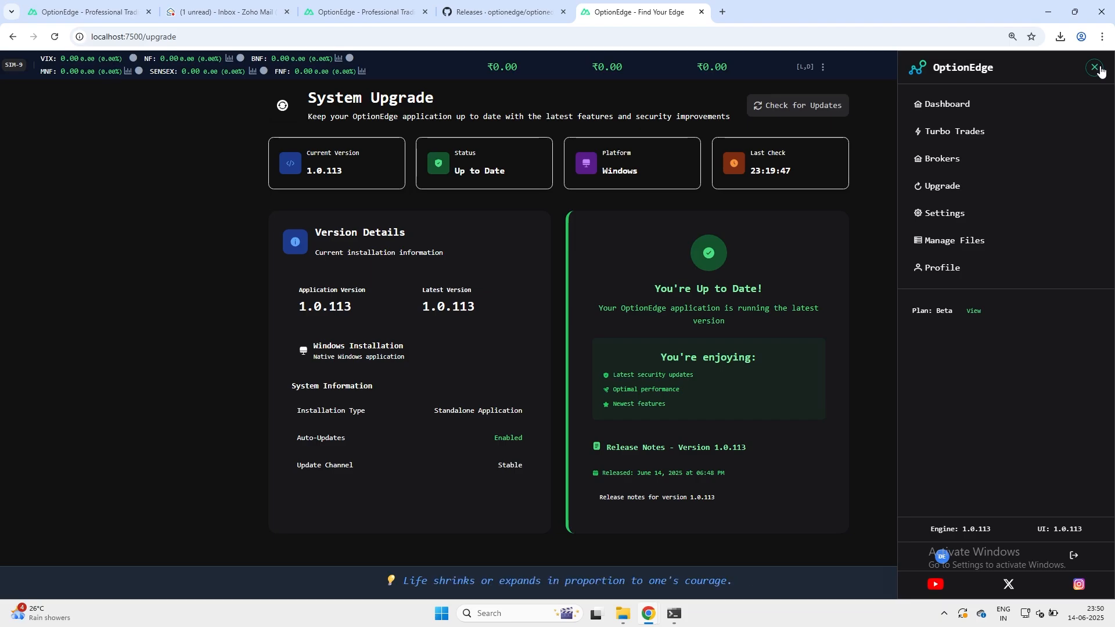
{"action": "left_click", "coordinate": [992, 162]}
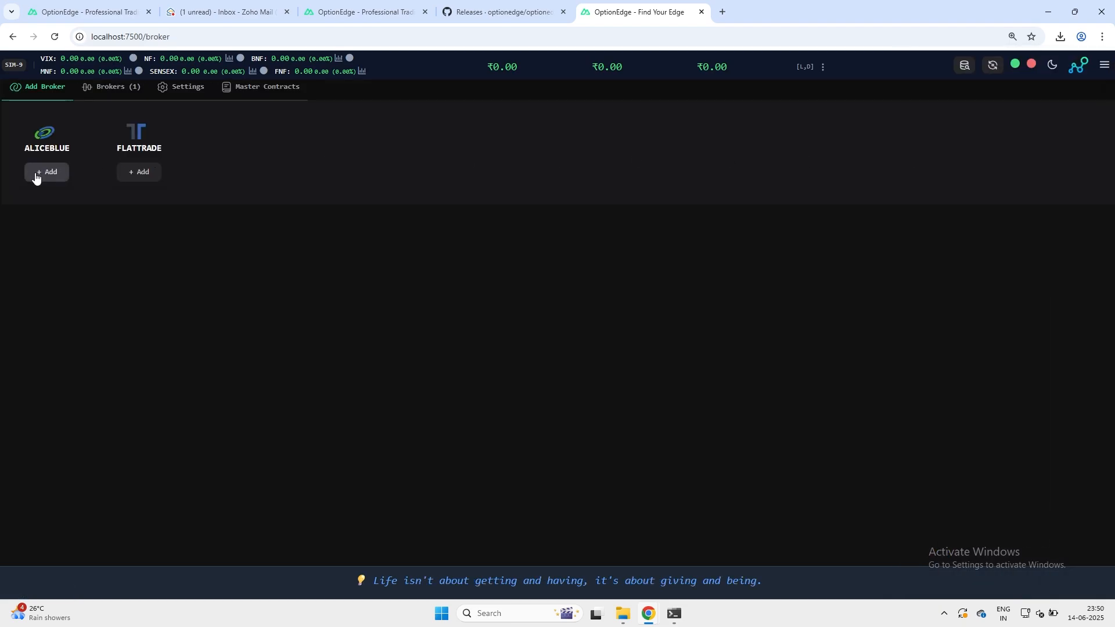
{"action": "left_click", "coordinate": [35, 173]}
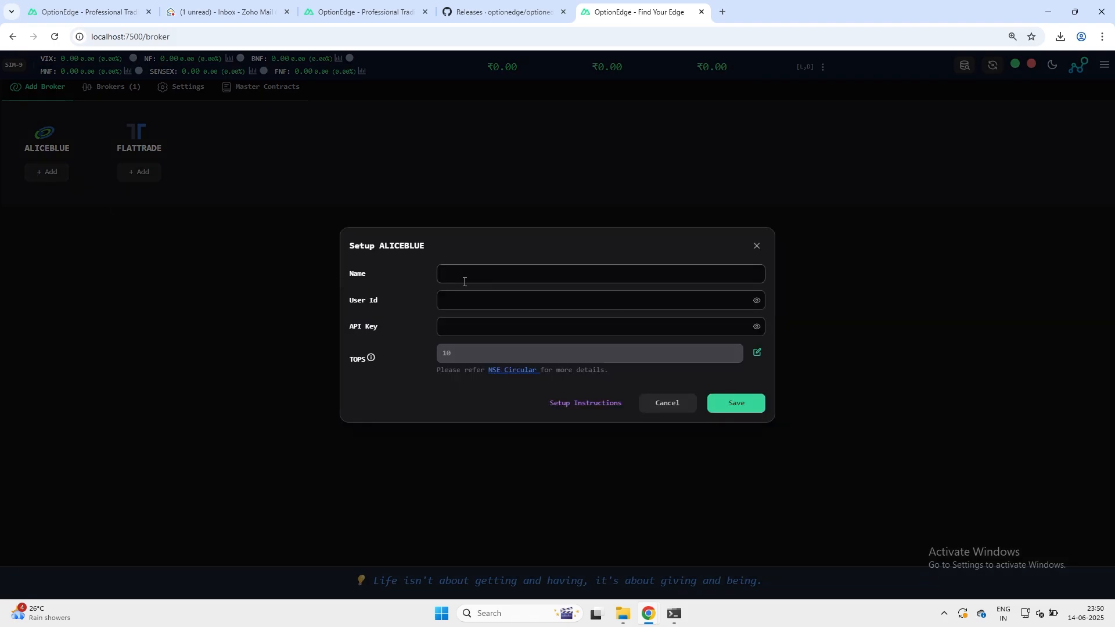
{"action": "left_click", "coordinate": [464, 281]}
{"action": "type", "text": "A"}
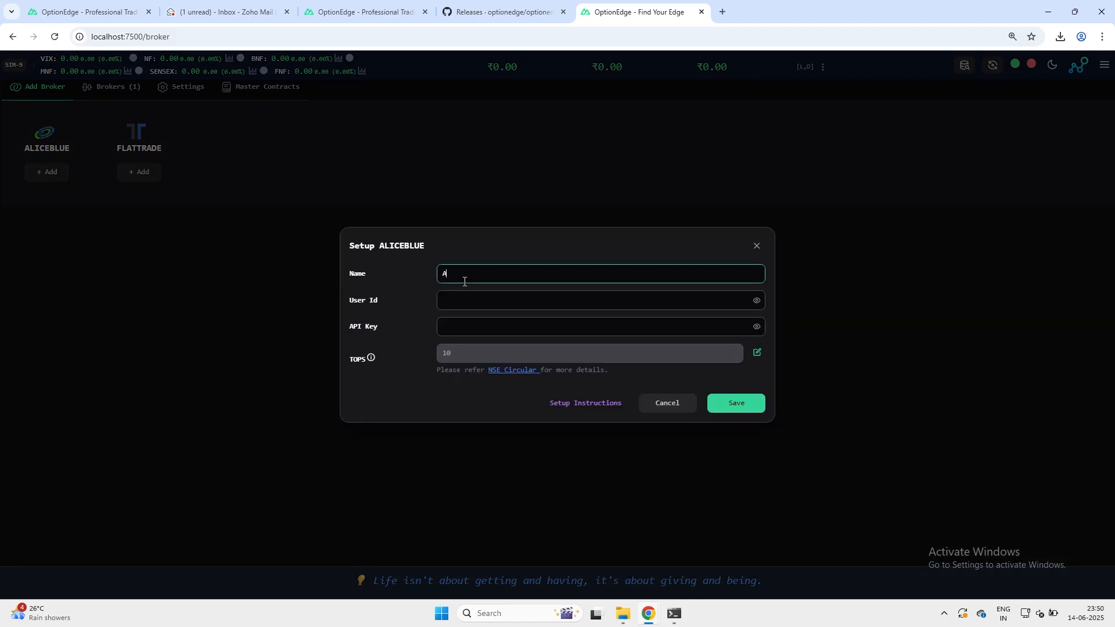
{"action": "type", "text": "liceBlue"}
{"action": "key", "text": "Tab"}
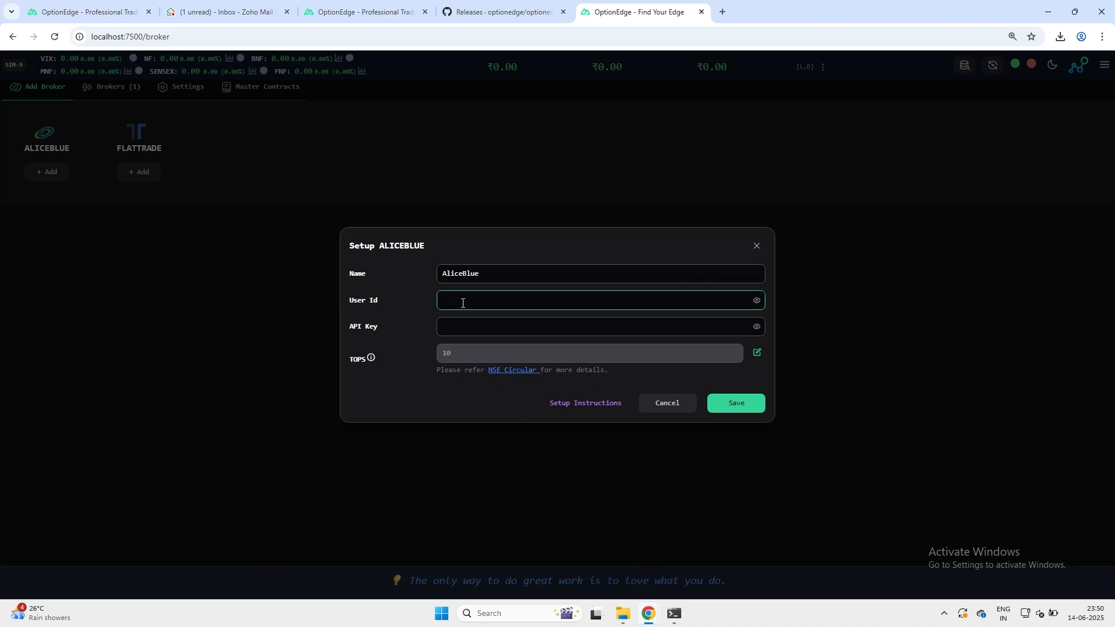
Step: Paste the broker account's user ID and API key into the ALICEBLUE setup
{"action": "right_click", "coordinate": [463, 302]}
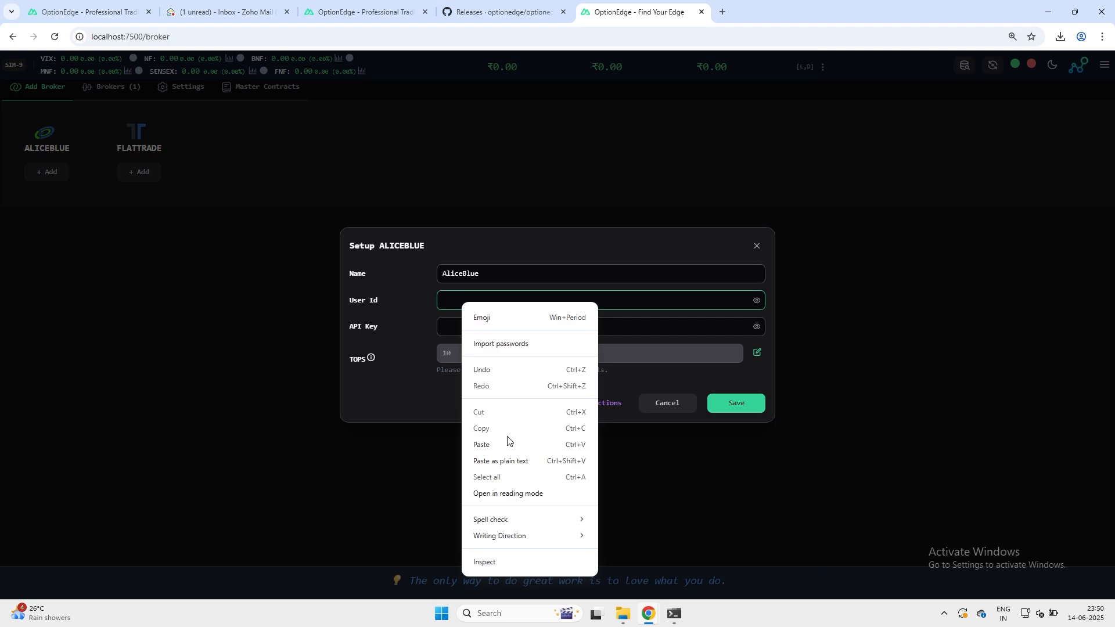
{"action": "left_click", "coordinate": [497, 446]}
{"action": "left_click", "coordinate": [482, 326]}
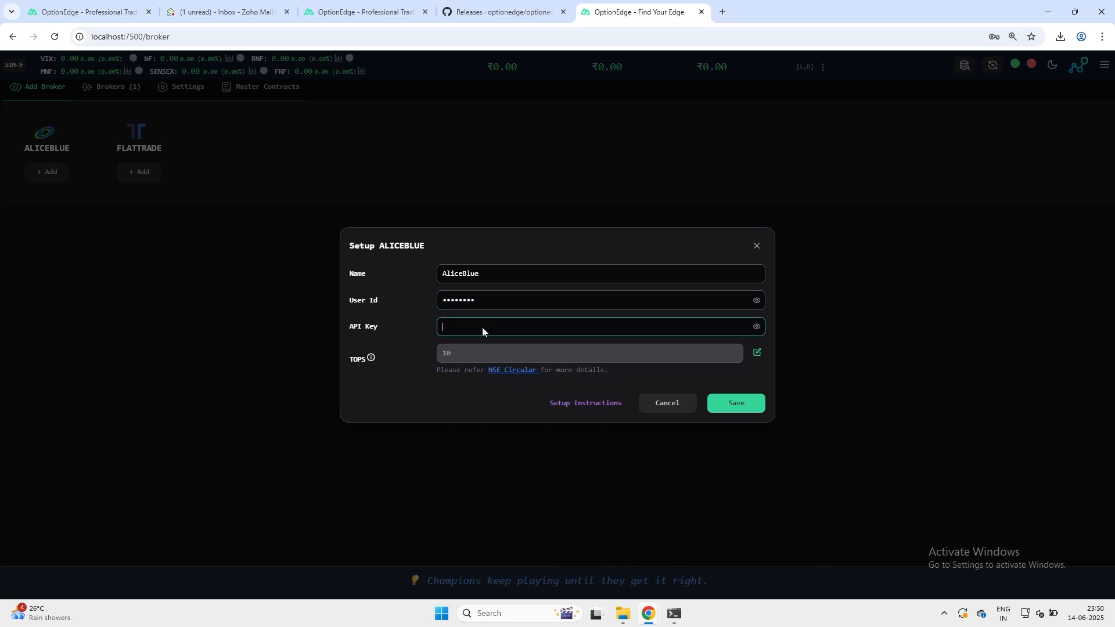
{"action": "right_click", "coordinate": [482, 326]}
{"action": "left_click", "coordinate": [520, 195]}
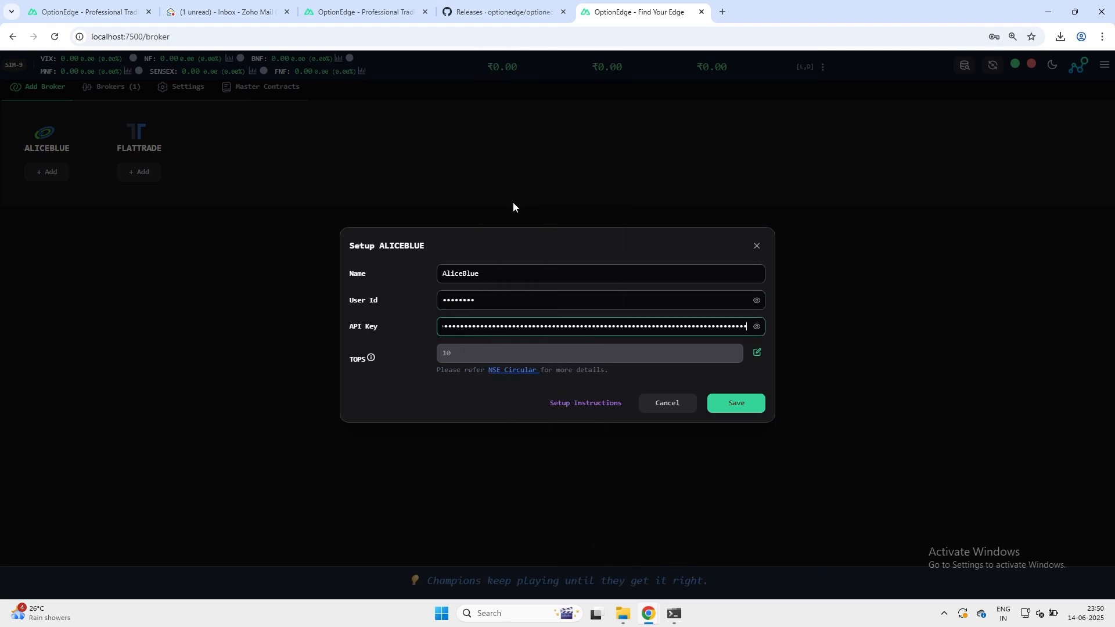
{"action": "left_click", "coordinate": [426, 403]}
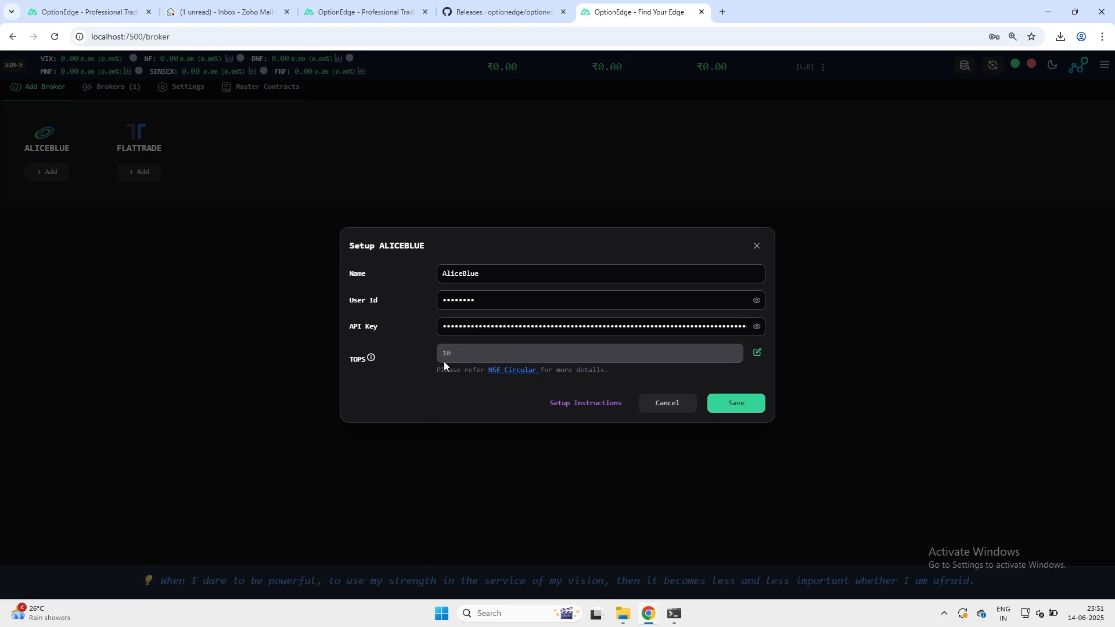
Step: Review the TOPS information and the ALICEBLUE setup instructions, then save the broker with TOPS at 10
{"action": "mouse_move", "coordinate": [371, 358]}
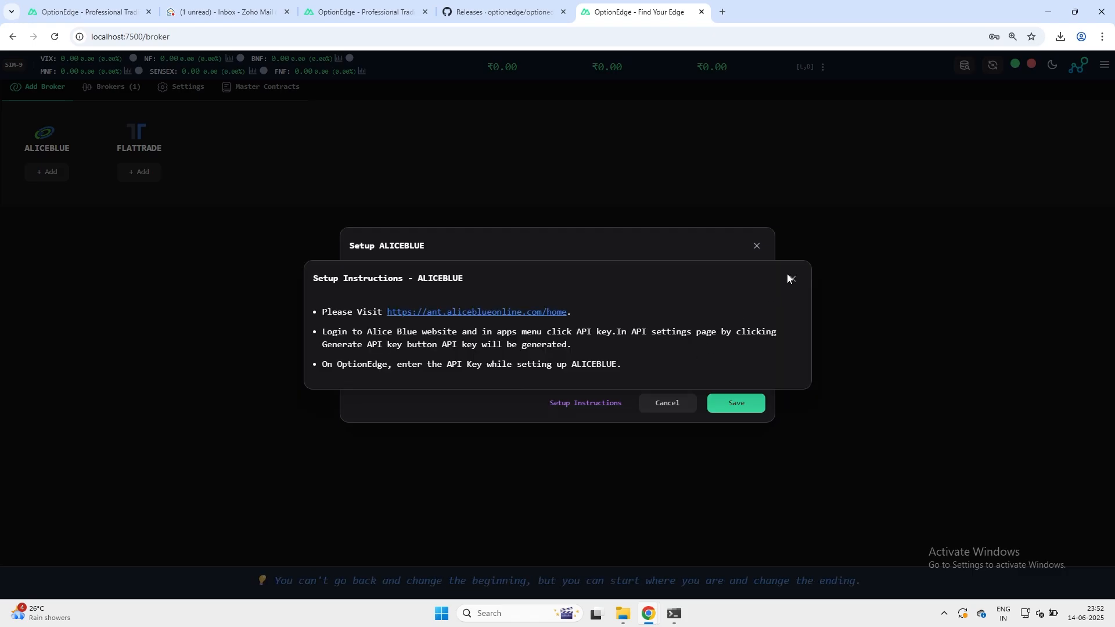
{"action": "left_click", "coordinate": [796, 281]}
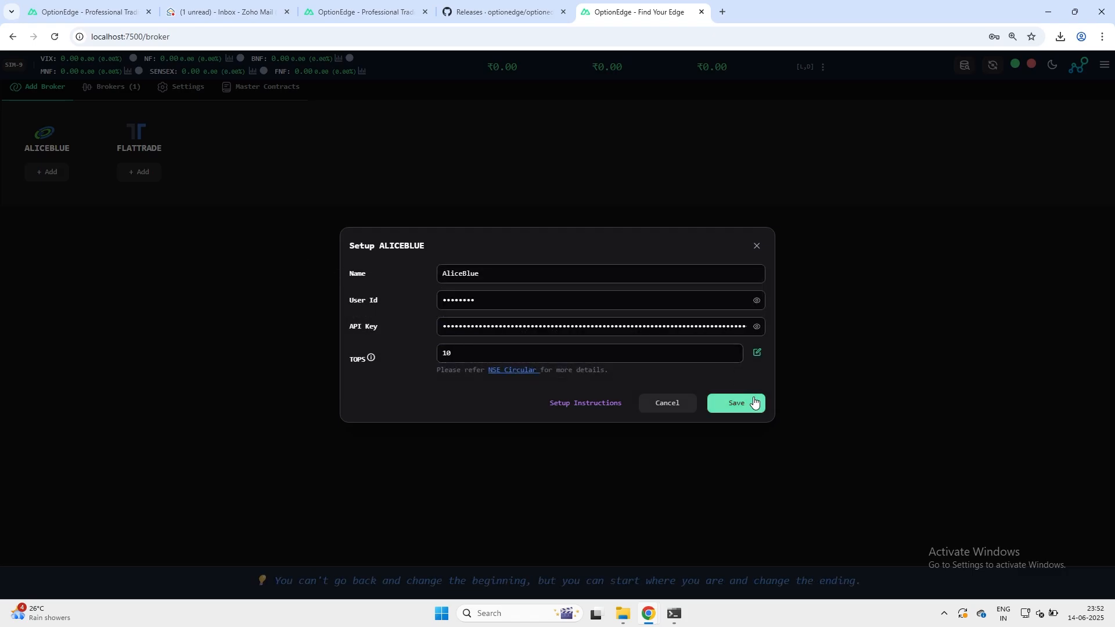
{"action": "left_click", "coordinate": [753, 401]}
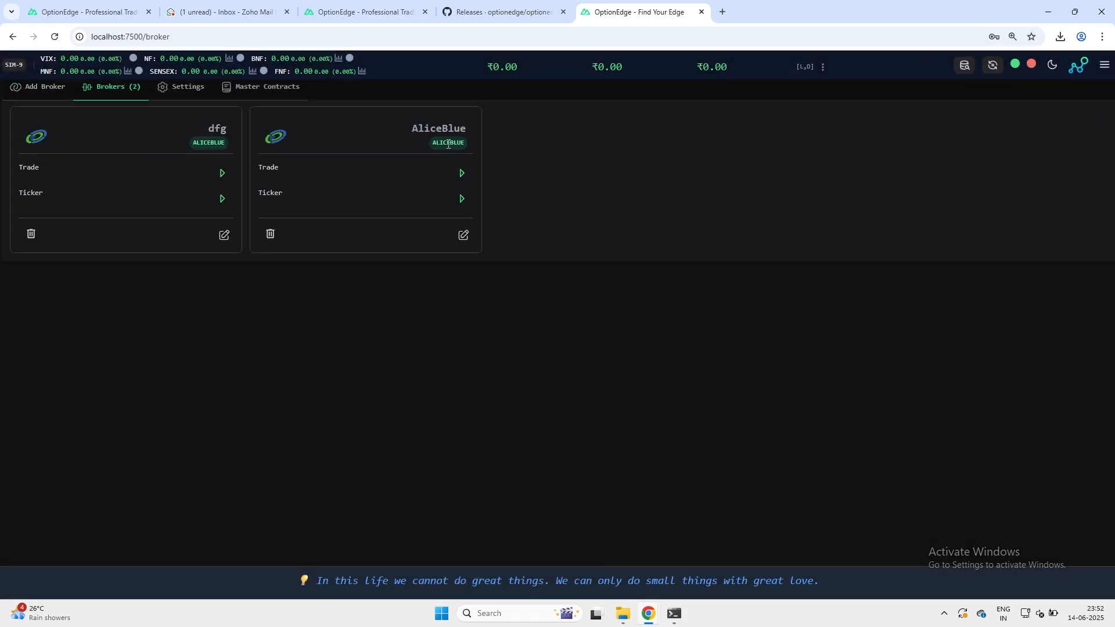
Step: Download the master contracts using dfg (ALICEBLUE) as the source broker and open the master contracts list
{"action": "left_click", "coordinate": [199, 94]}
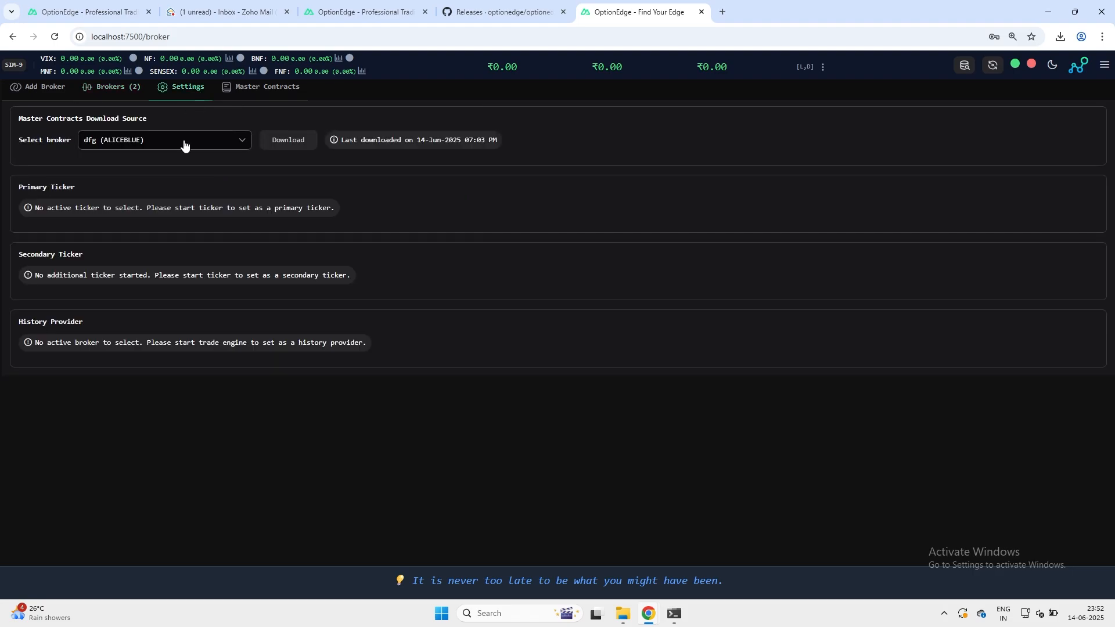
{"action": "left_click", "coordinate": [288, 142]}
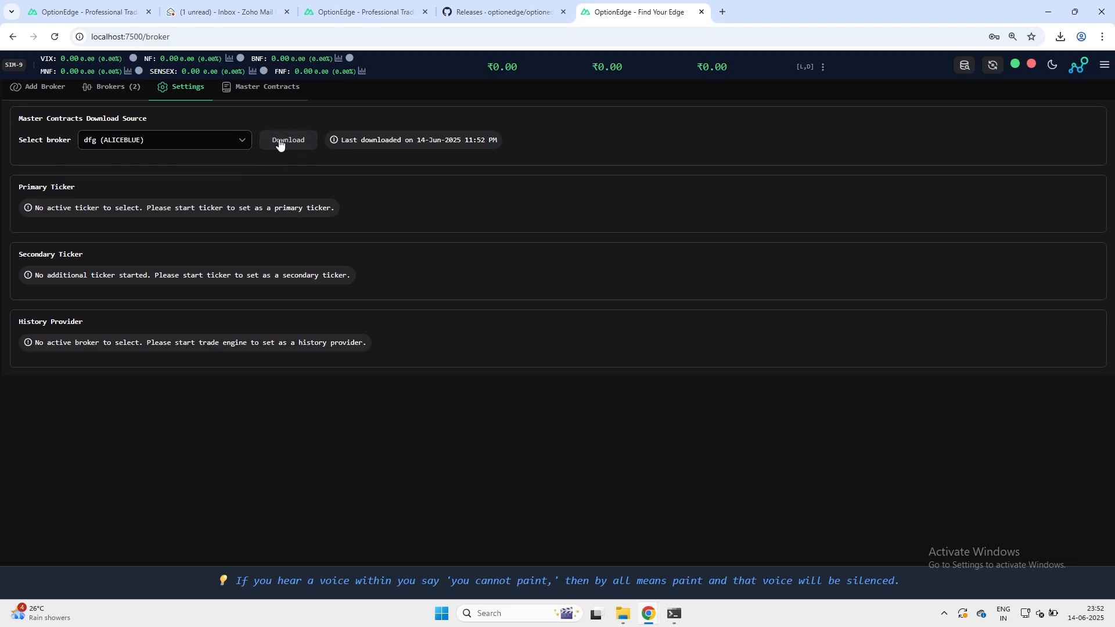
{"action": "left_click", "coordinate": [257, 96]}
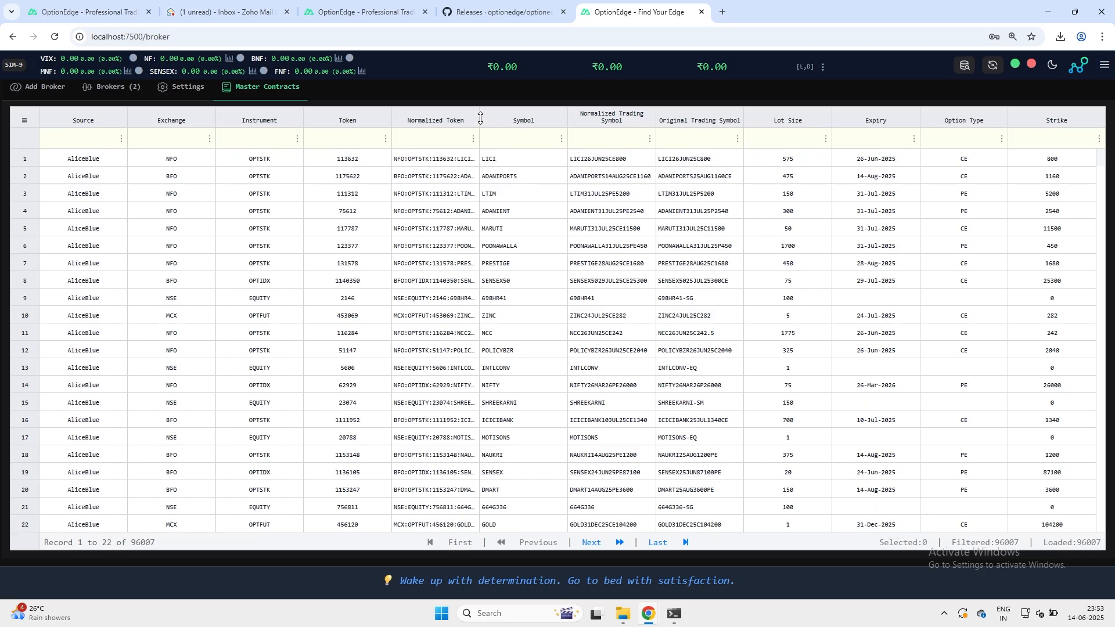
Step: Filter the master contracts list to exchange BFO and instrument FUTSTK
{"action": "scroll", "coordinate": [866, 274], "scroll_direction": "down", "scroll_amount": 2}
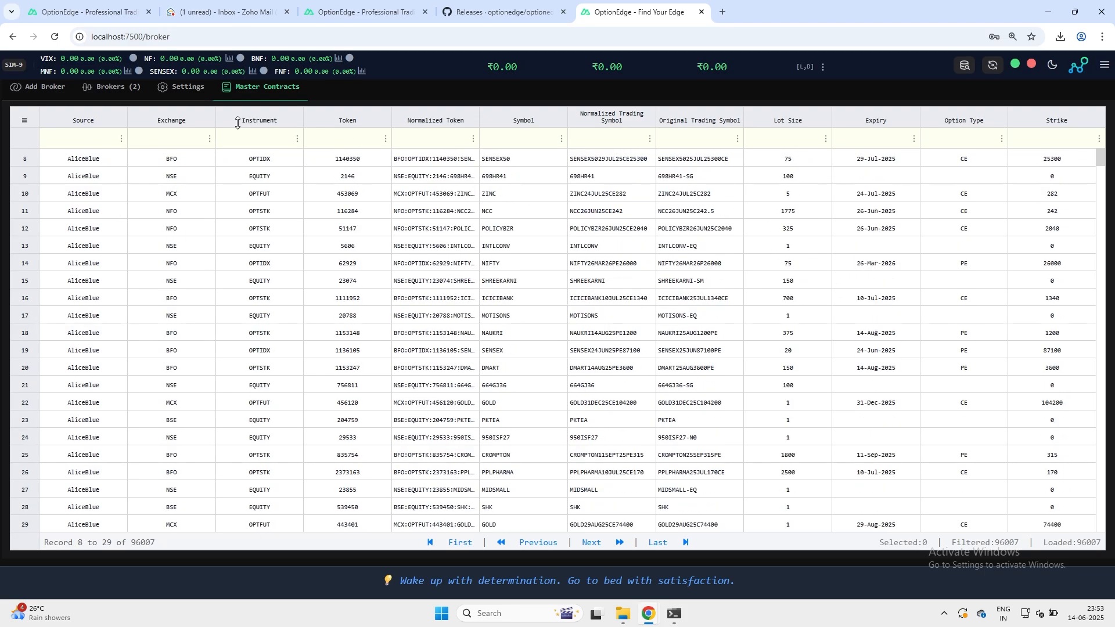
{"action": "left_click", "coordinate": [209, 139]}
{"action": "left_click", "coordinate": [466, 282]}
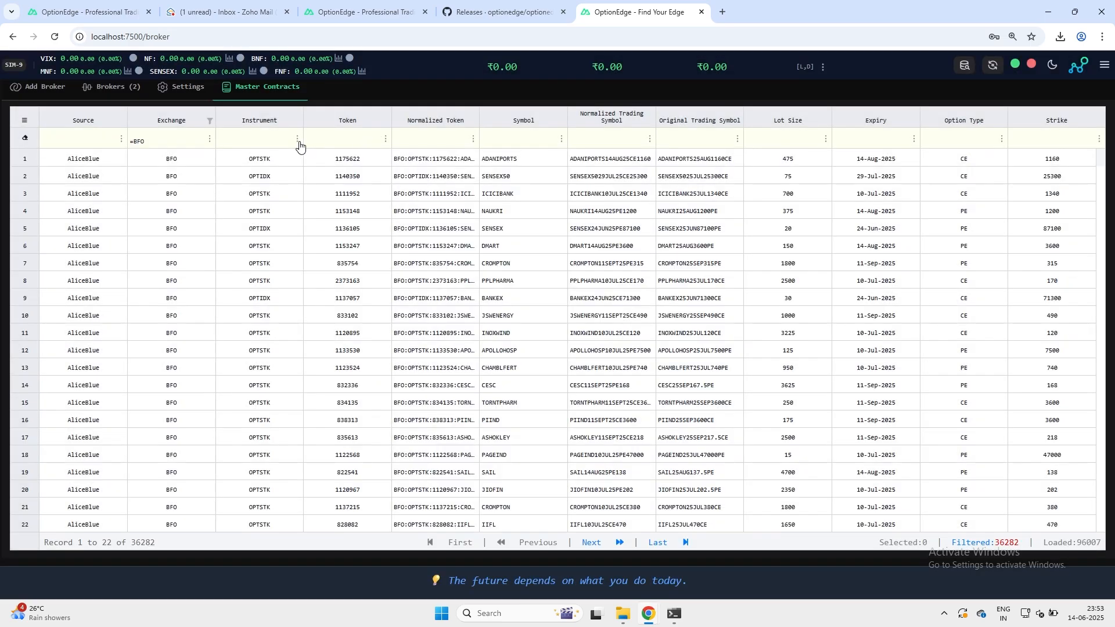
{"action": "left_click", "coordinate": [297, 139]}
{"action": "left_click", "coordinate": [487, 329]}
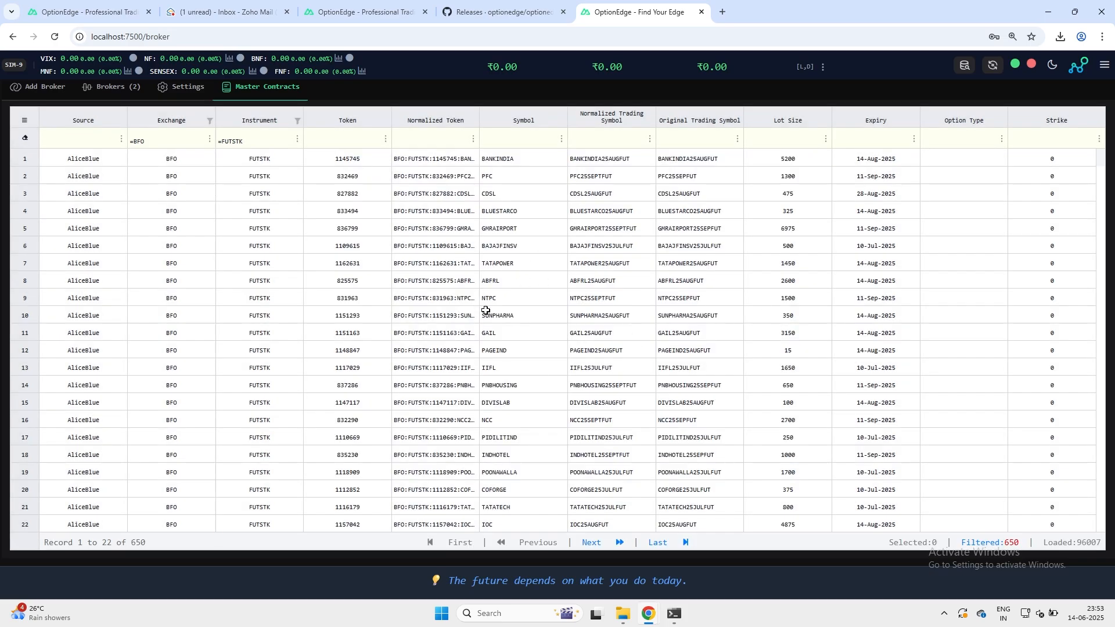
Step: Start both the Trade and Ticker connections for the AliceBlue broker on the Brokers page
{"action": "left_click", "coordinate": [115, 100]}
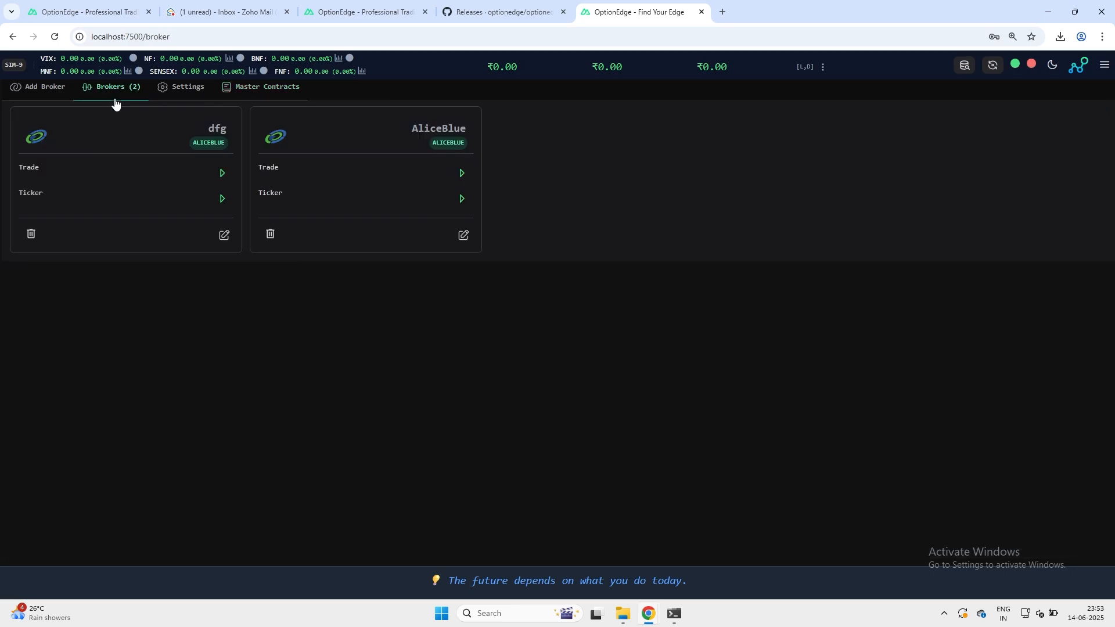
{"action": "left_click", "coordinate": [461, 180]}
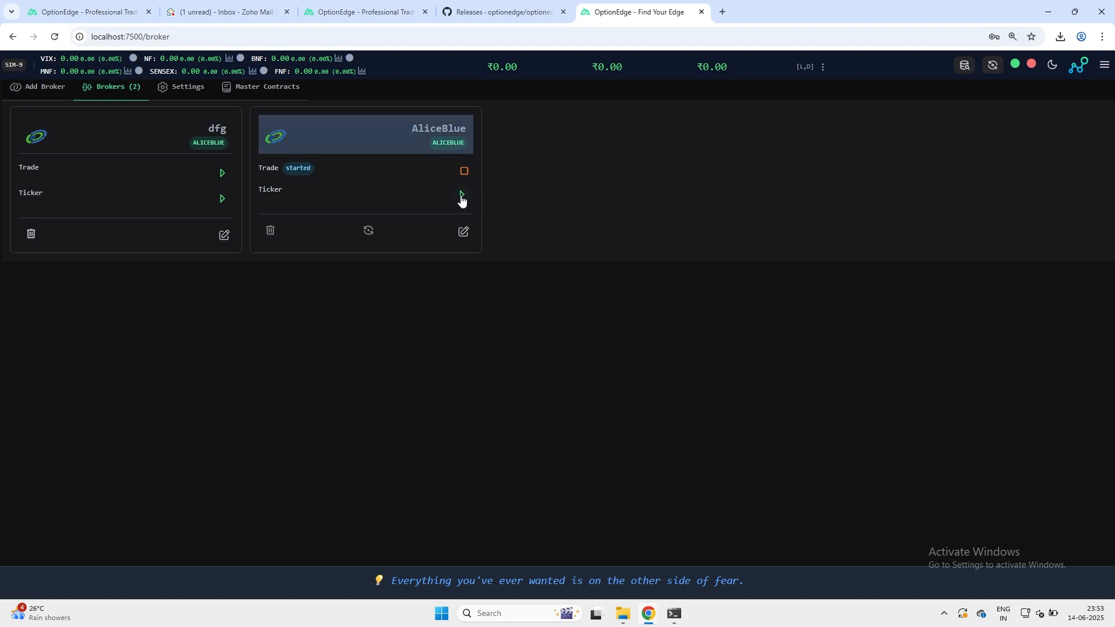
{"action": "left_click", "coordinate": [462, 196]}
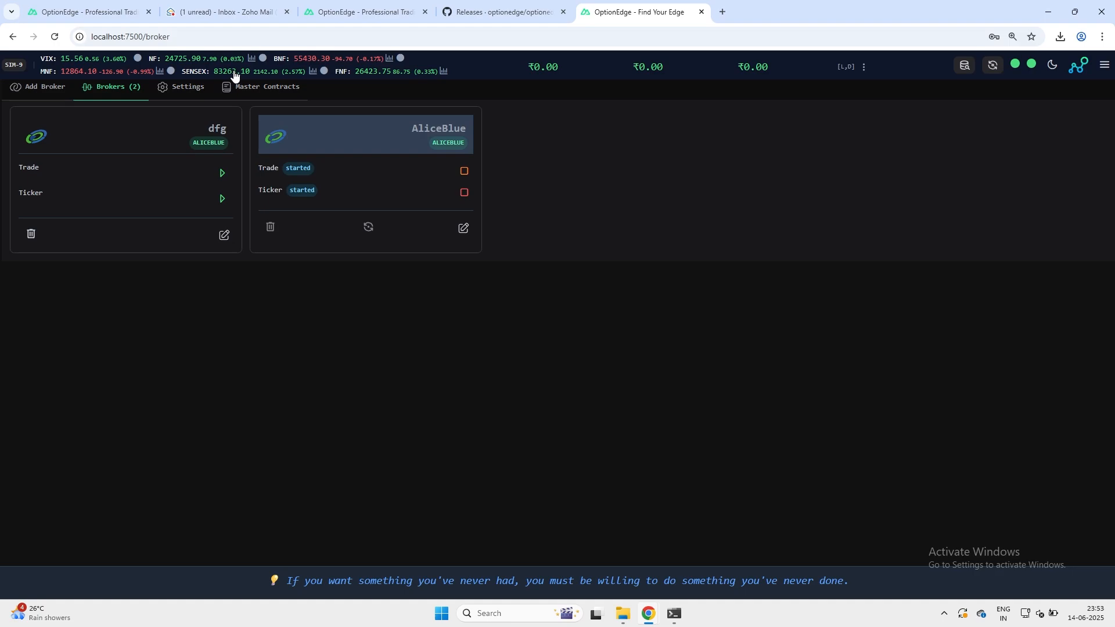
Step: Load the NIFTY option chain on the trading page with the 19-JUN-2025 expiry and look through its strikes
{"action": "left_click", "coordinate": [15, 74]}
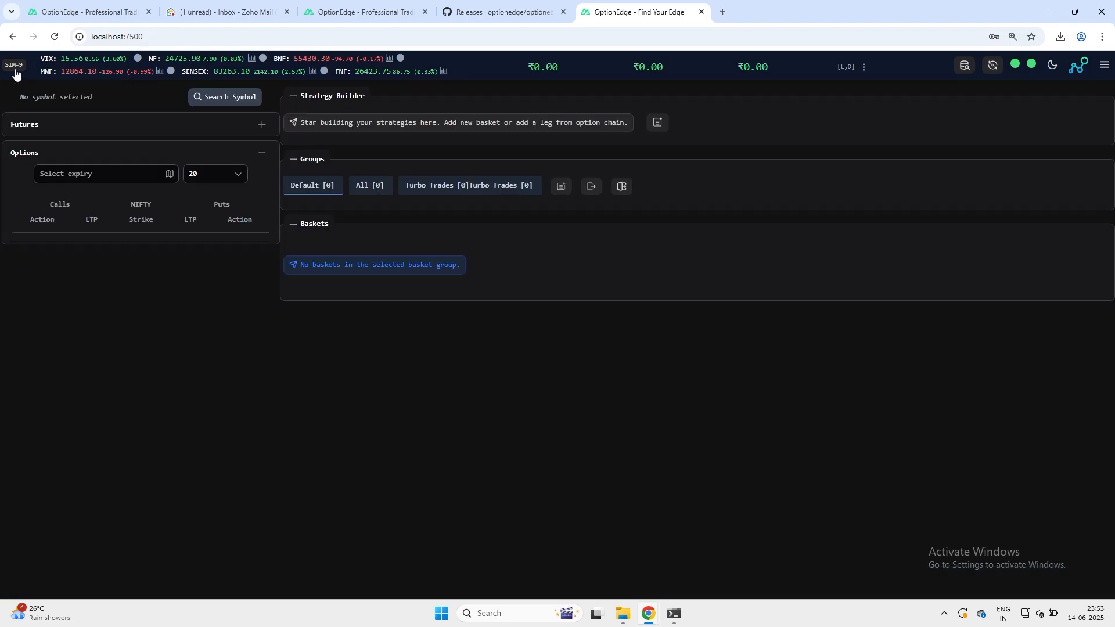
{"action": "left_click", "coordinate": [186, 64]}
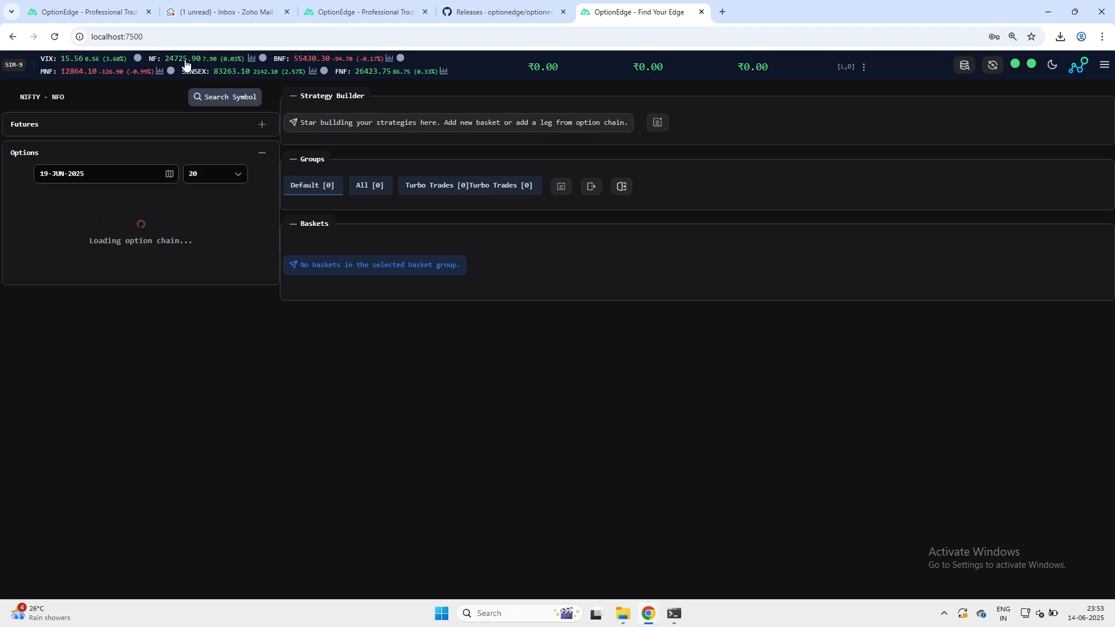
{"action": "left_click", "coordinate": [122, 175]}
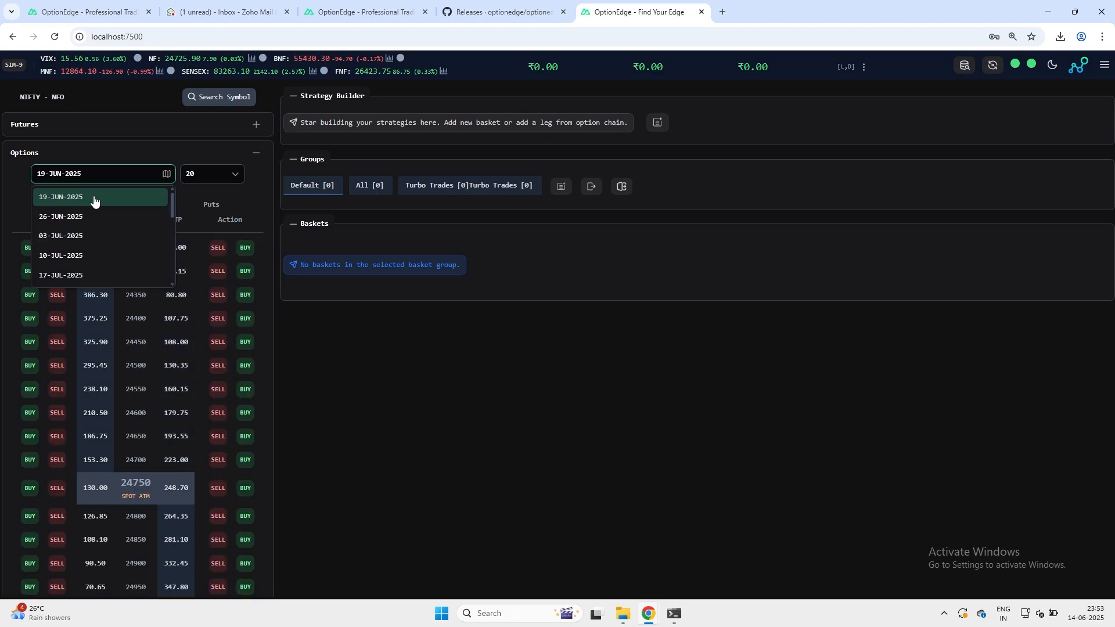
{"action": "left_click", "coordinate": [92, 198]}
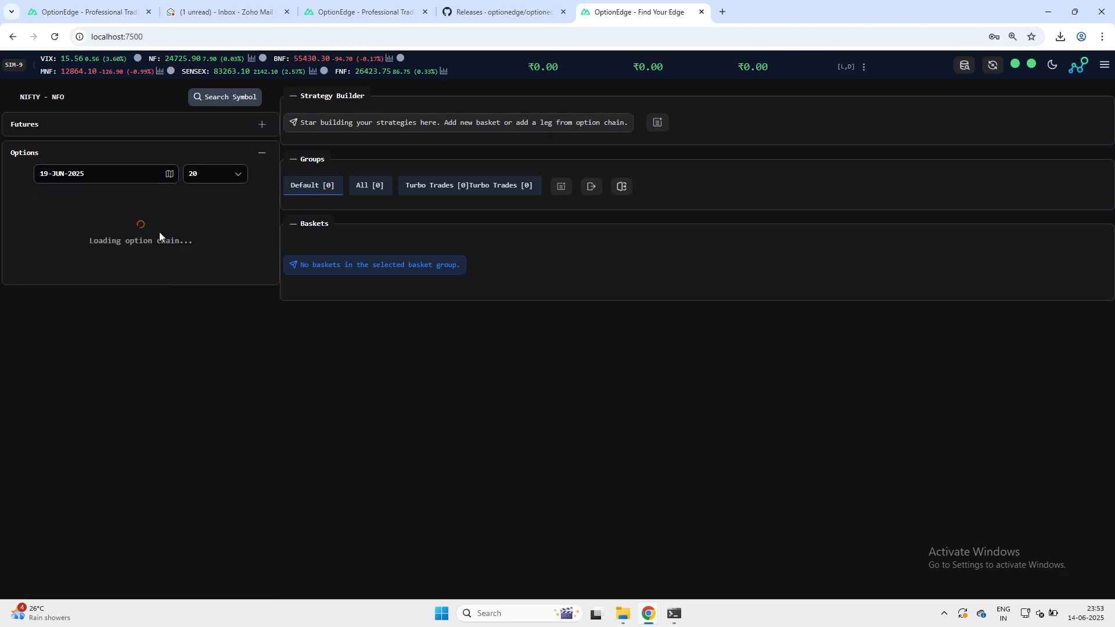
{"action": "scroll", "coordinate": [201, 420], "scroll_direction": "down", "scroll_amount": 3}
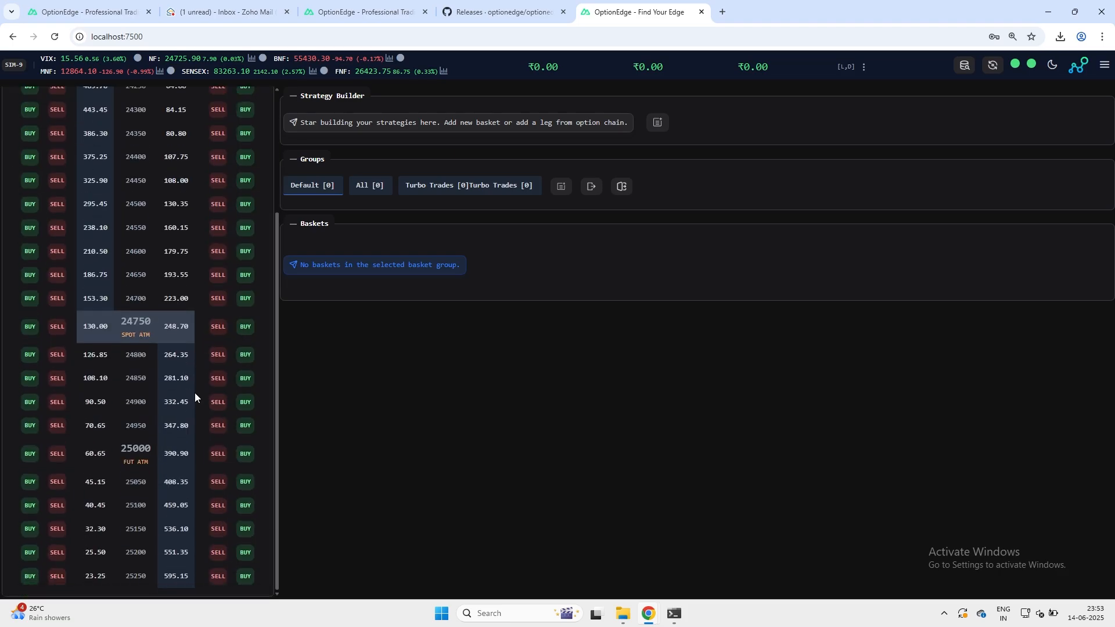
{"action": "scroll", "coordinate": [215, 418], "scroll_direction": "up", "scroll_amount": 3}
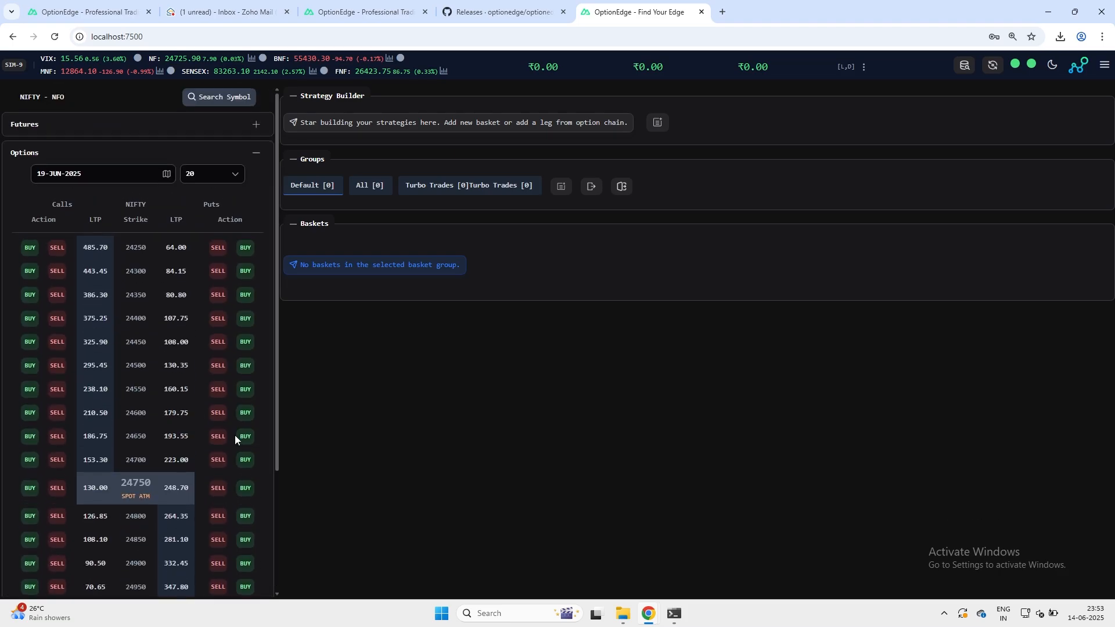
Step: Add sell legs for the NIFTY 24750 call and put to the Strategy Builder and review the payoff chart
{"action": "left_click", "coordinate": [61, 495]}
{"action": "scroll", "coordinate": [663, 428], "scroll_direction": "down", "scroll_amount": 2}
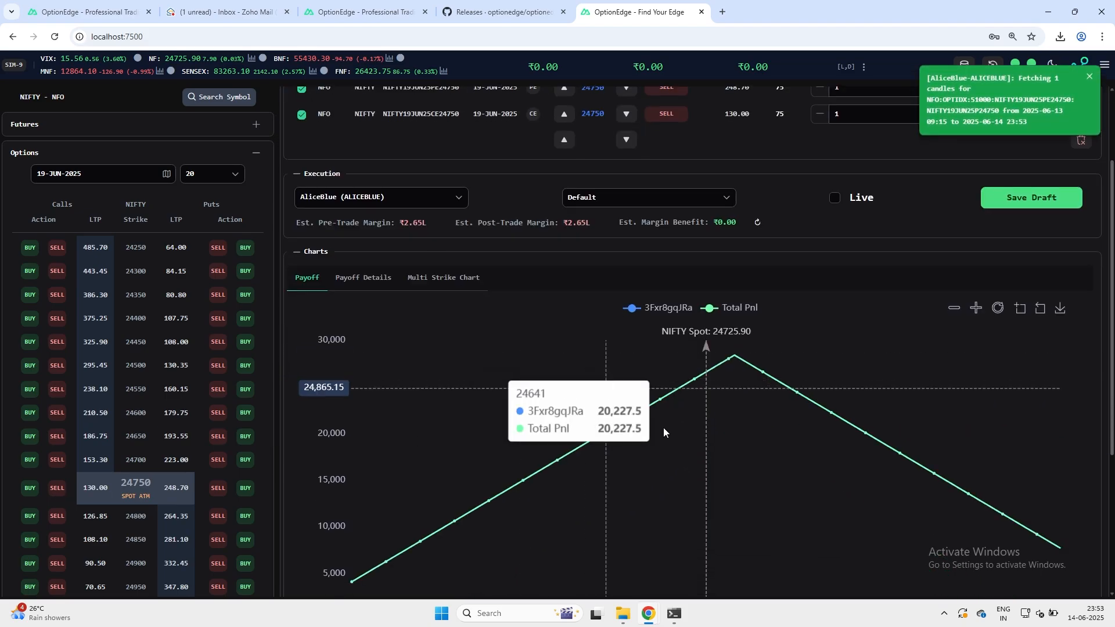
{"action": "scroll", "coordinate": [602, 264], "scroll_direction": "up", "scroll_amount": 2}
{"action": "scroll", "coordinate": [700, 374], "scroll_direction": "down", "scroll_amount": 4}
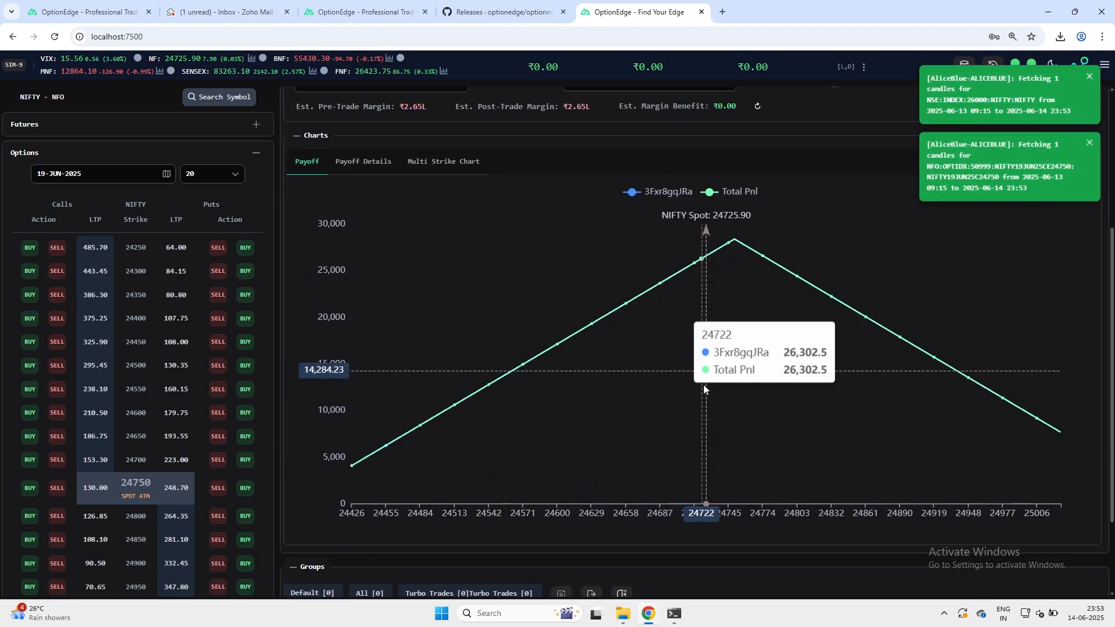
{"action": "scroll", "coordinate": [520, 298], "scroll_direction": "up", "scroll_amount": 4}
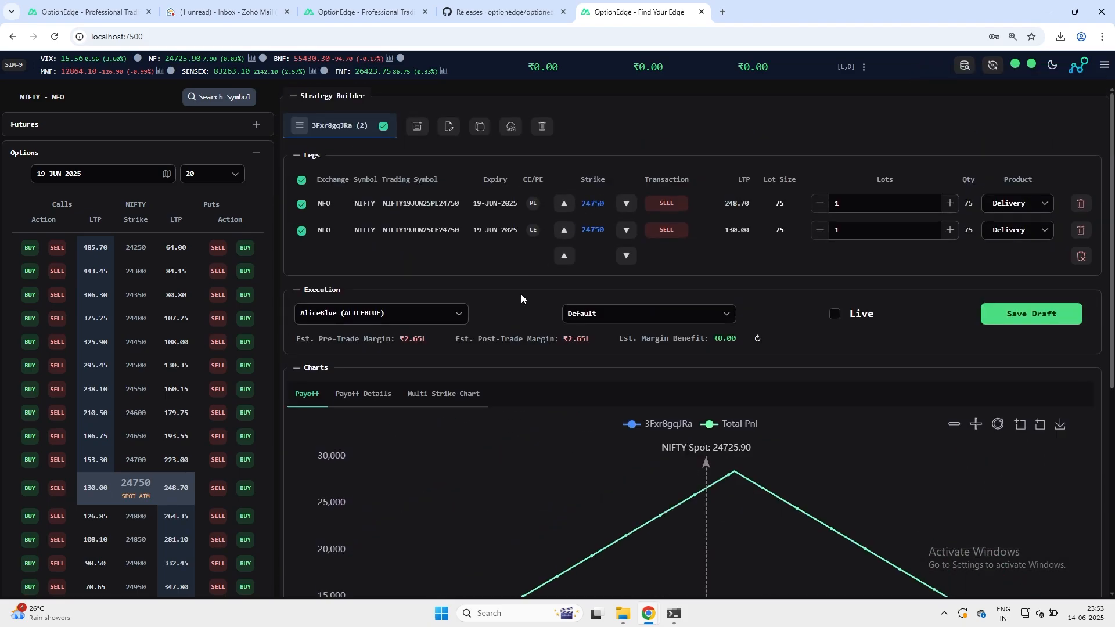
Step: Examine the Multi Strike Chart for the 24750 call and put across the trading session
{"action": "left_click", "coordinate": [441, 394]}
{"action": "scroll", "coordinate": [603, 261], "scroll_direction": "down", "scroll_amount": 4}
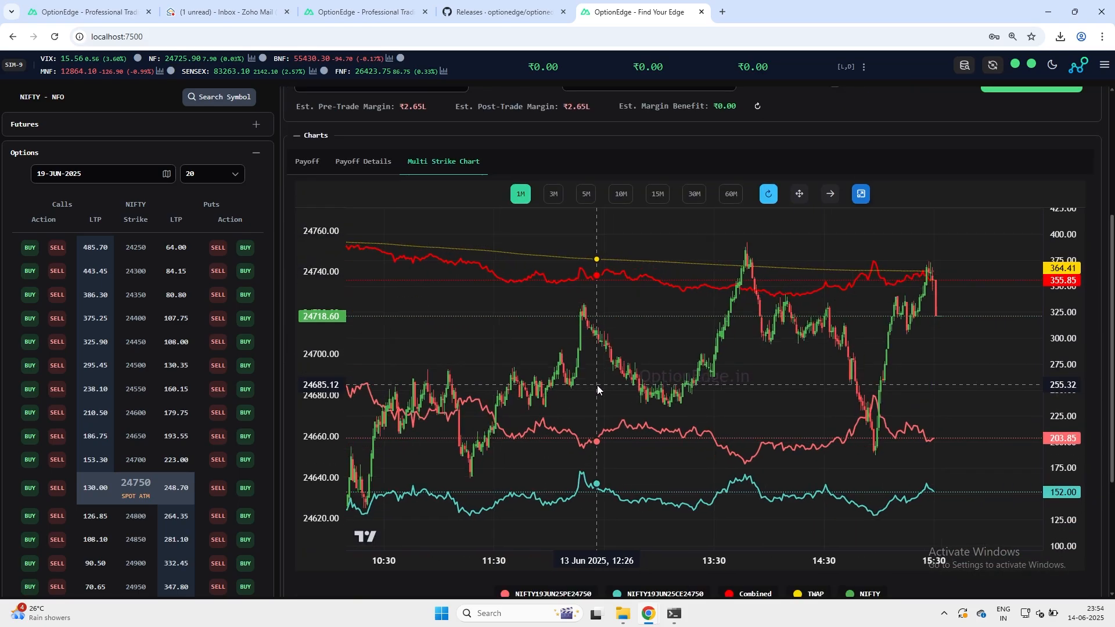
{"action": "left_click_drag", "start_coordinate": [597, 385], "coordinate": [772, 396]}
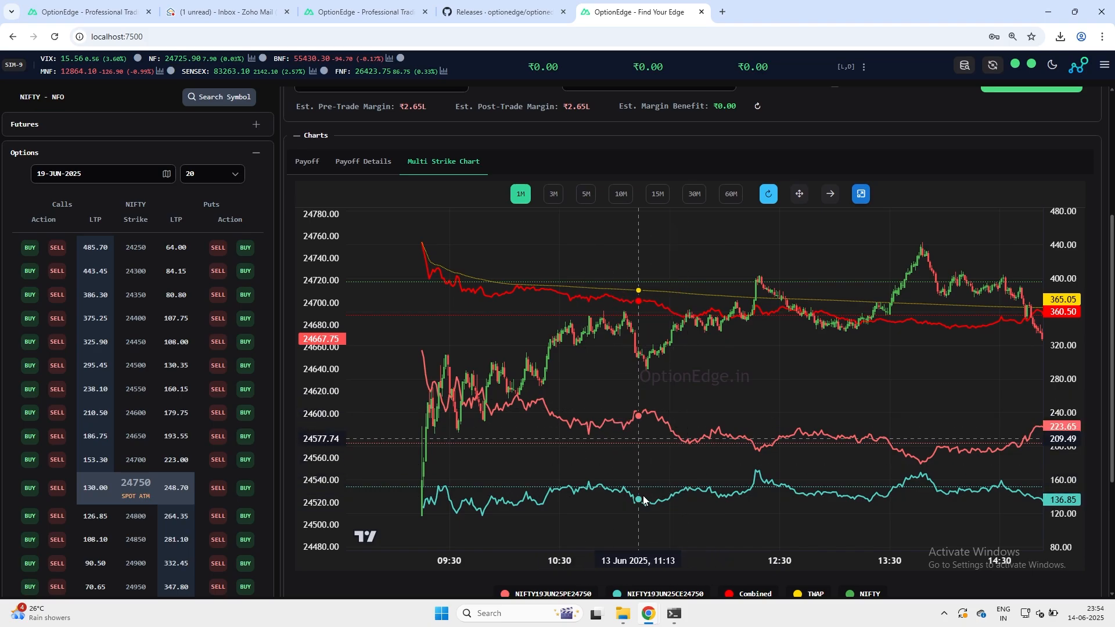
{"action": "scroll", "coordinate": [745, 458], "scroll_direction": "up", "scroll_amount": 3}
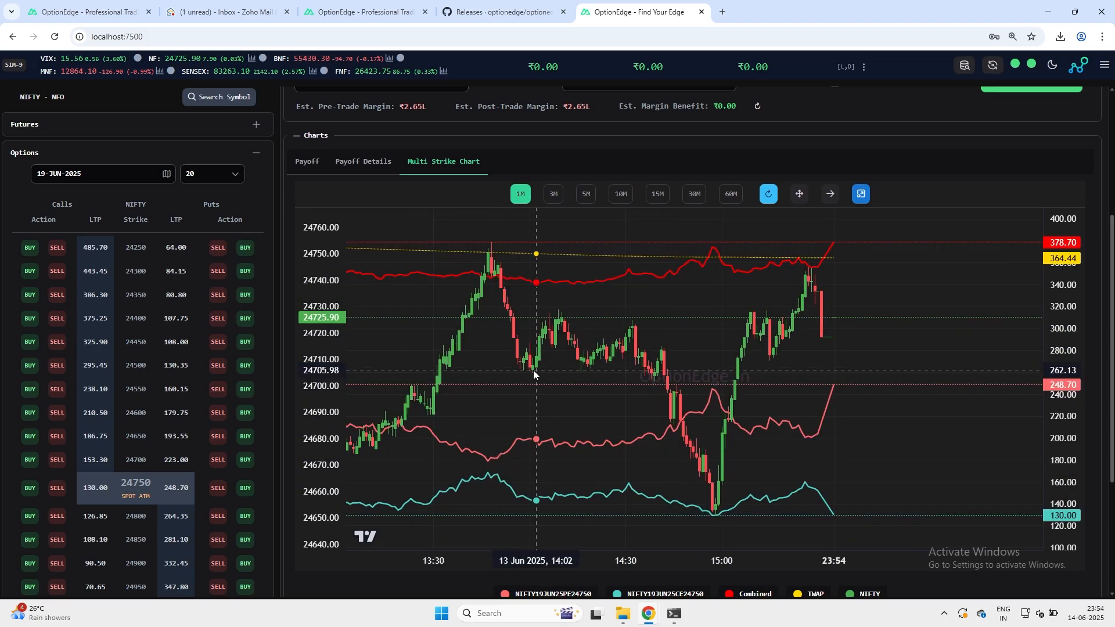
{"action": "scroll", "coordinate": [618, 395], "scroll_direction": "up", "scroll_amount": 3}
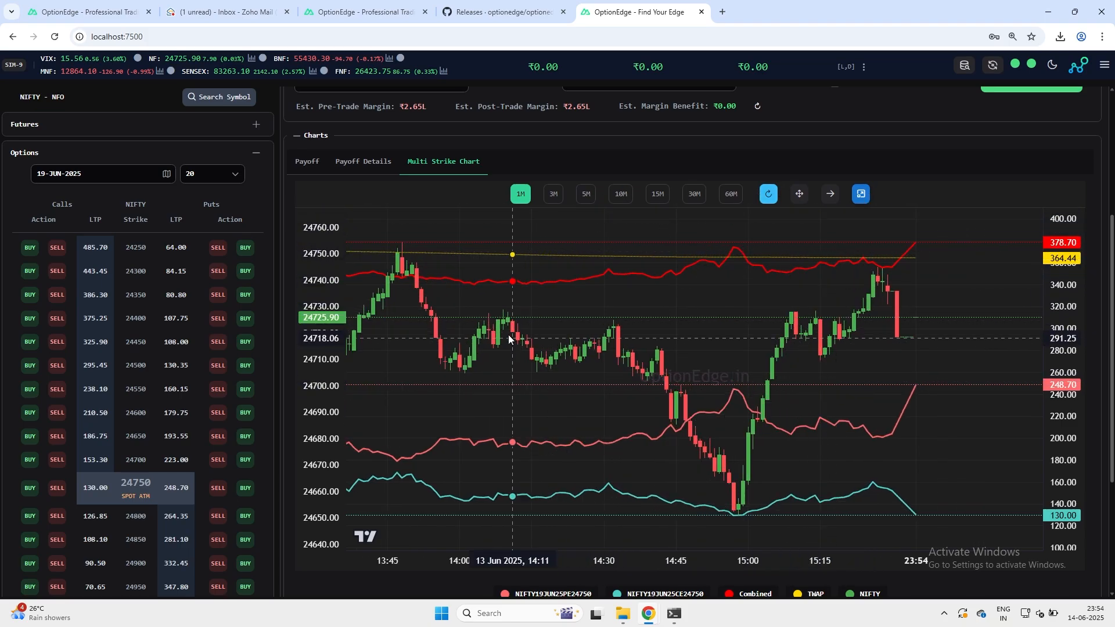
{"action": "left_click_drag", "start_coordinate": [505, 334], "coordinate": [628, 337]}
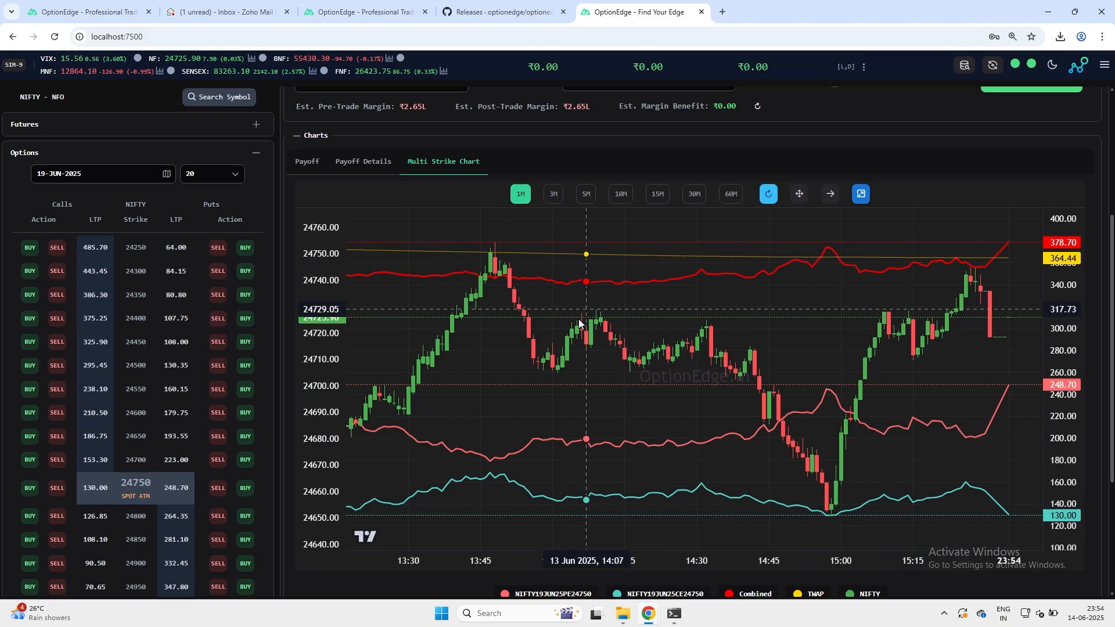
{"action": "scroll", "coordinate": [427, 135], "scroll_direction": "up", "scroll_amount": 4}
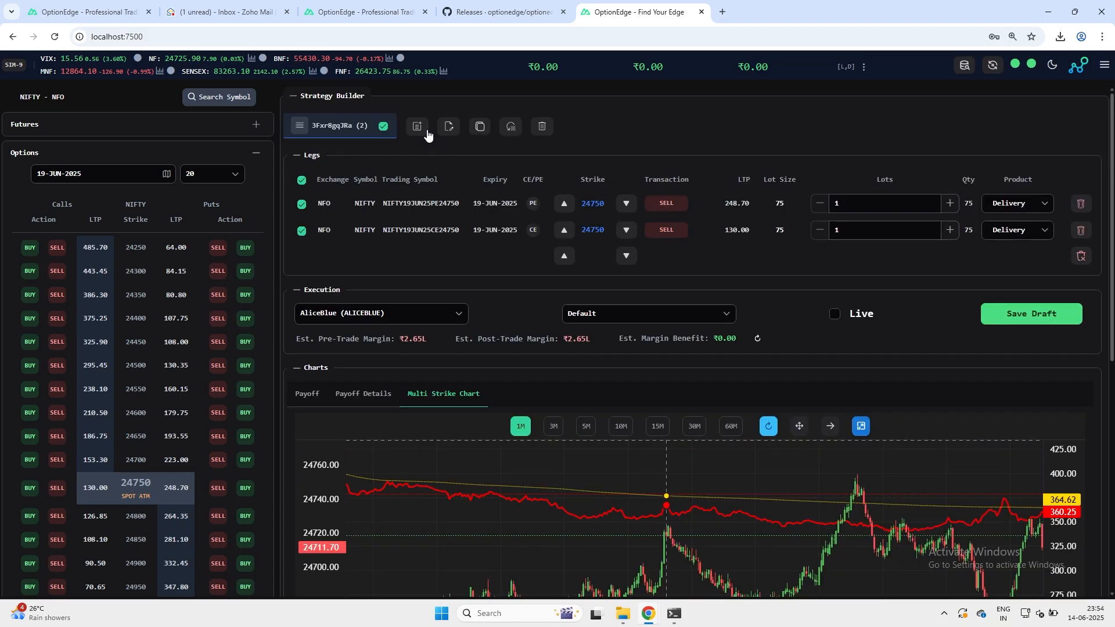
Step: Create a second basket with sell legs for the NIFTY 24400 put and 25000 call
{"action": "left_click", "coordinate": [426, 131]}
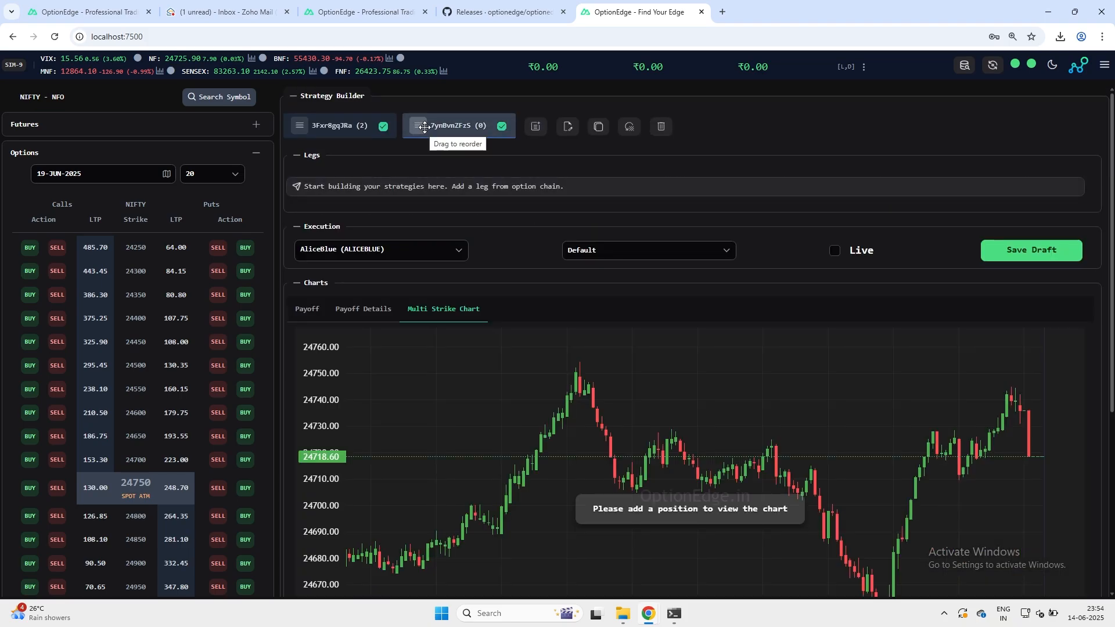
{"action": "left_click", "coordinate": [218, 319]}
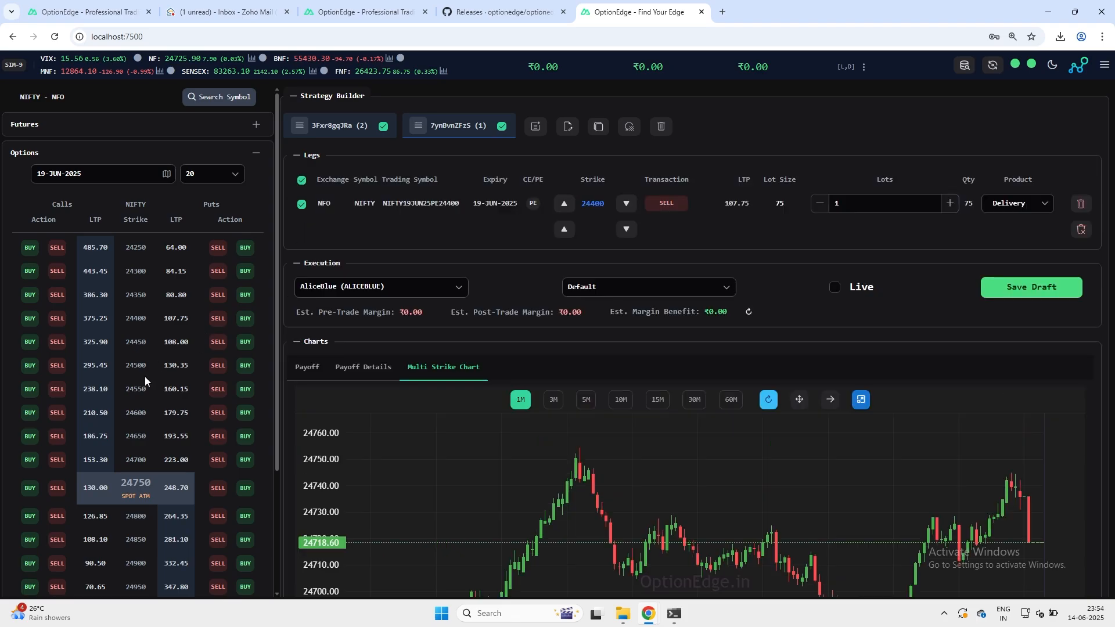
{"action": "scroll", "coordinate": [144, 378], "scroll_direction": "down", "scroll_amount": 3}
{"action": "left_click", "coordinate": [55, 455]}
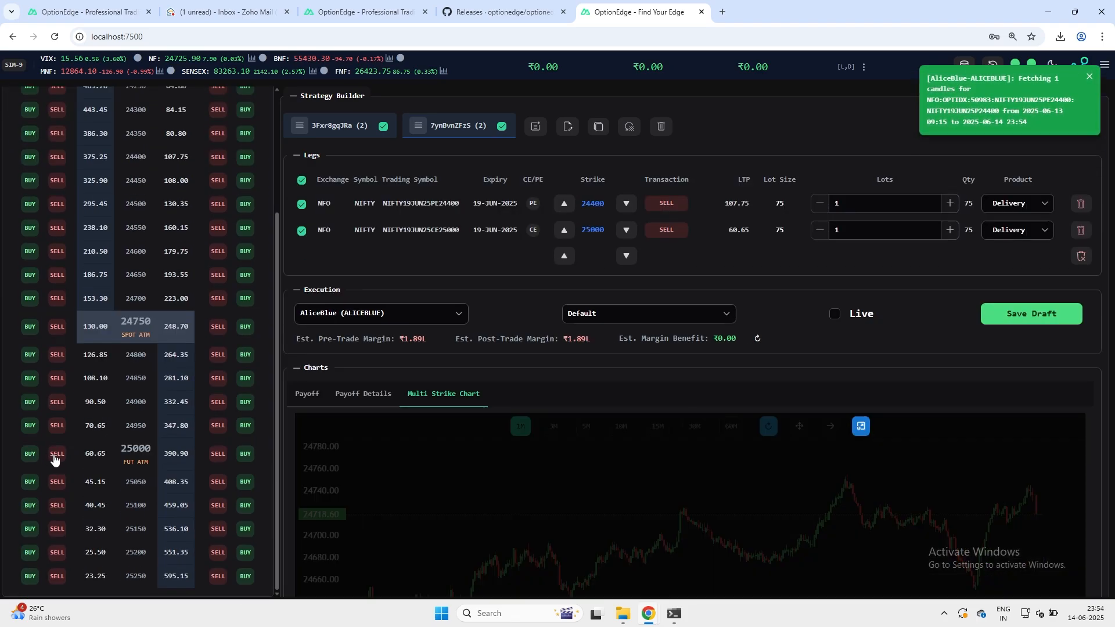
Step: Show the payoff chart for both baskets and zoom it out to cover a wider price range
{"action": "scroll", "coordinate": [493, 297], "scroll_direction": "down", "scroll_amount": 2}
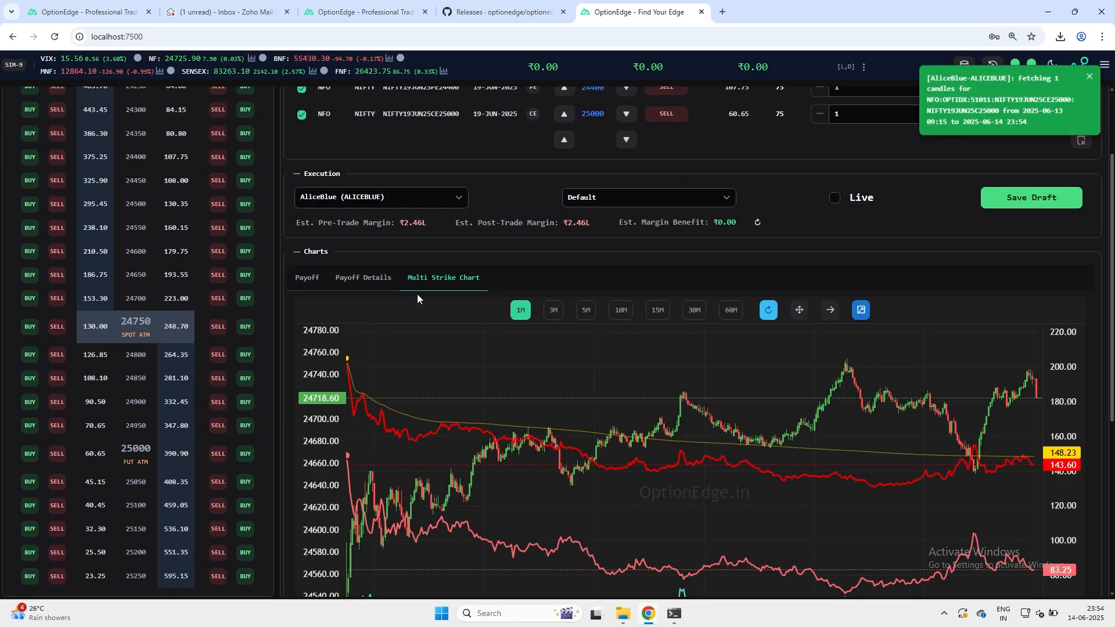
{"action": "left_click", "coordinate": [314, 279]}
{"action": "scroll", "coordinate": [792, 249], "scroll_direction": "down", "scroll_amount": 1}
{"action": "scroll", "coordinate": [791, 249], "scroll_direction": "down", "scroll_amount": 2}
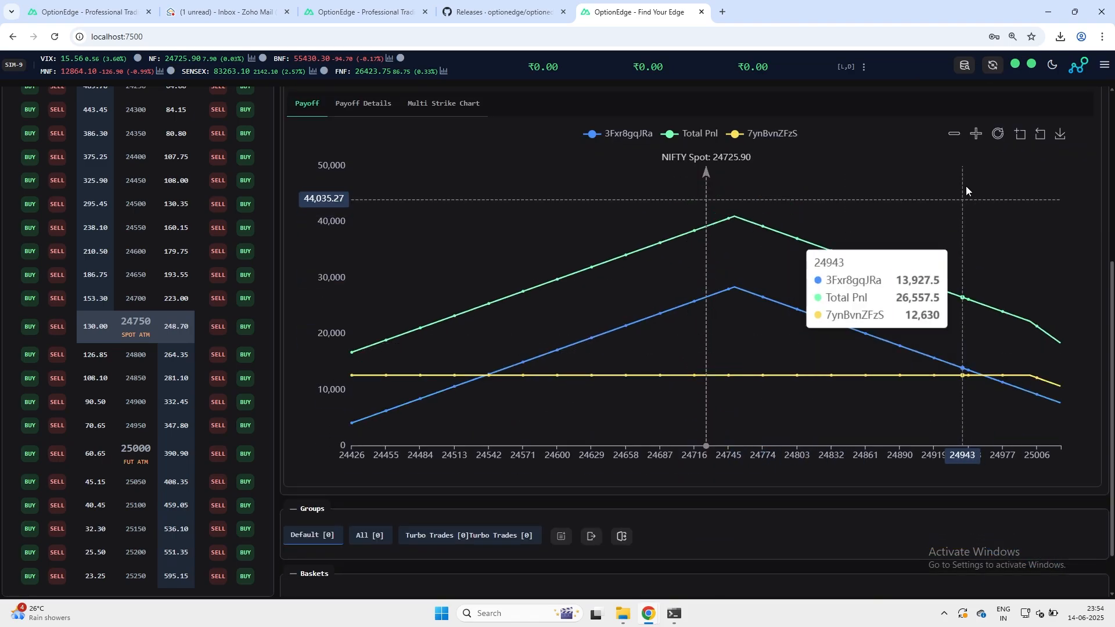
{"action": "left_click", "coordinate": [954, 135]}
{"action": "left_click", "coordinate": [953, 135]}
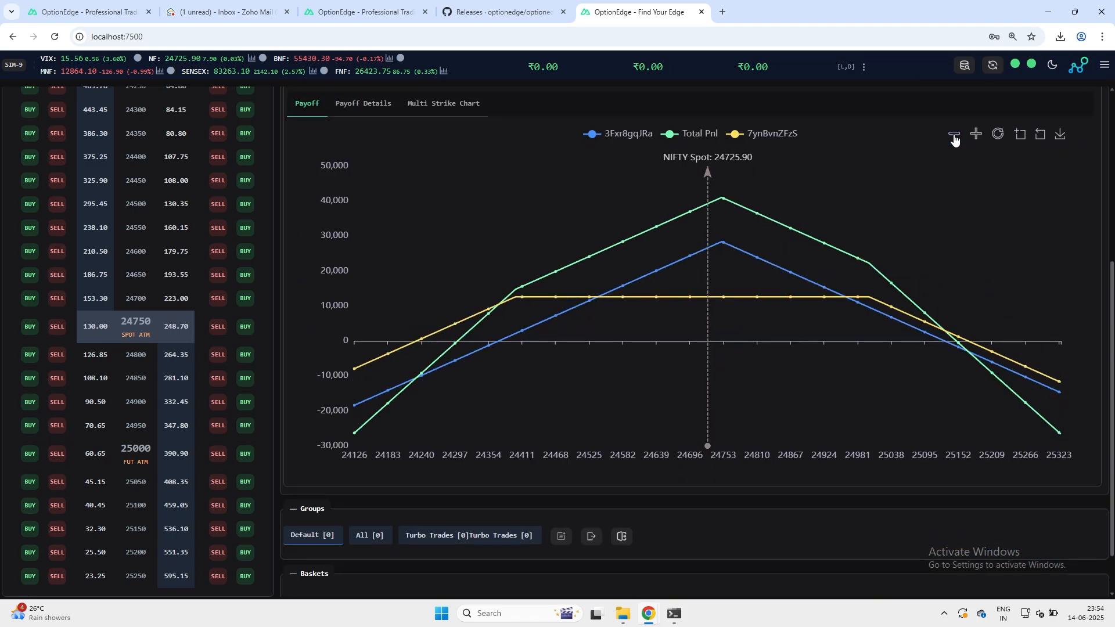
{"action": "left_click", "coordinate": [954, 135]}
{"action": "left_click", "coordinate": [954, 136]}
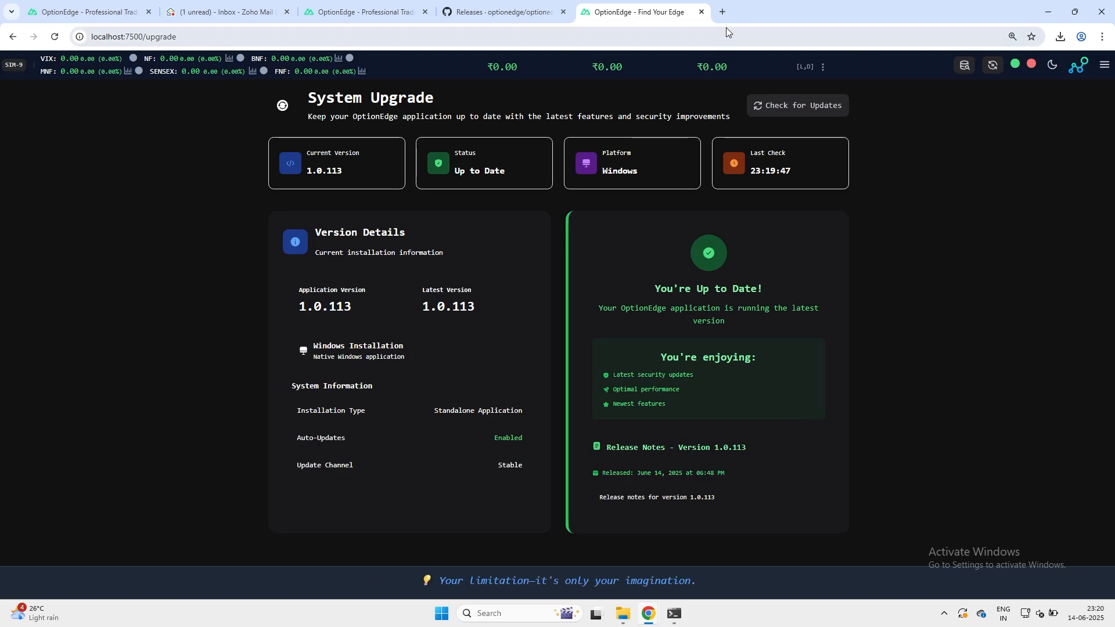
Step: Open my.optionedge.in in a new browser tab and view the Support page's contact form and support email
{"action": "left_click", "coordinate": [722, 11]}
{"action": "type", "text": "m"}
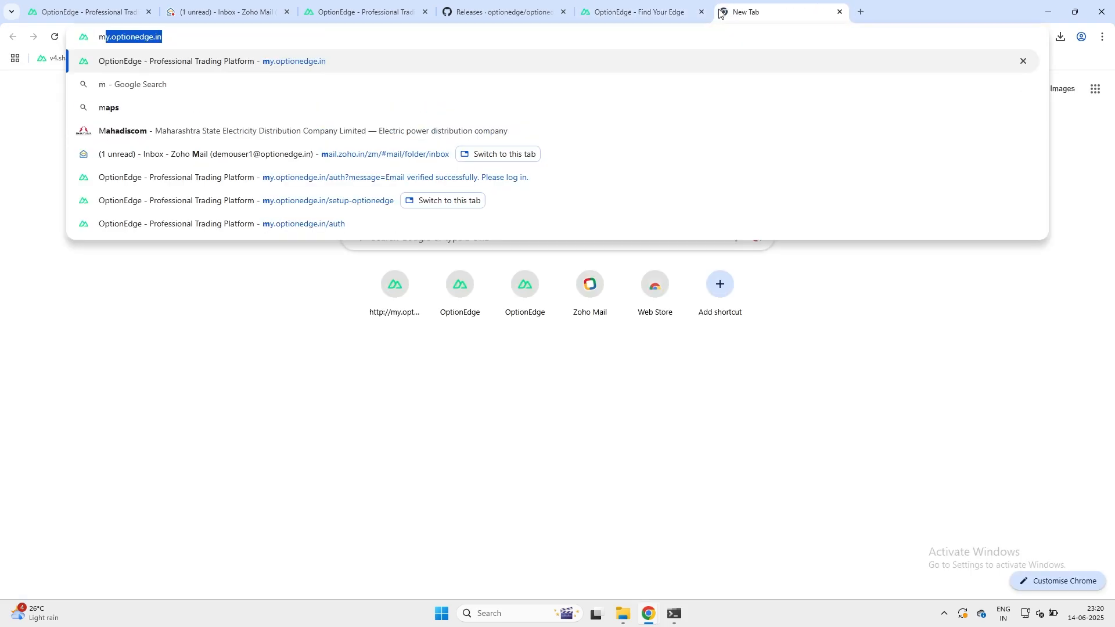
{"action": "key", "text": "Return"}
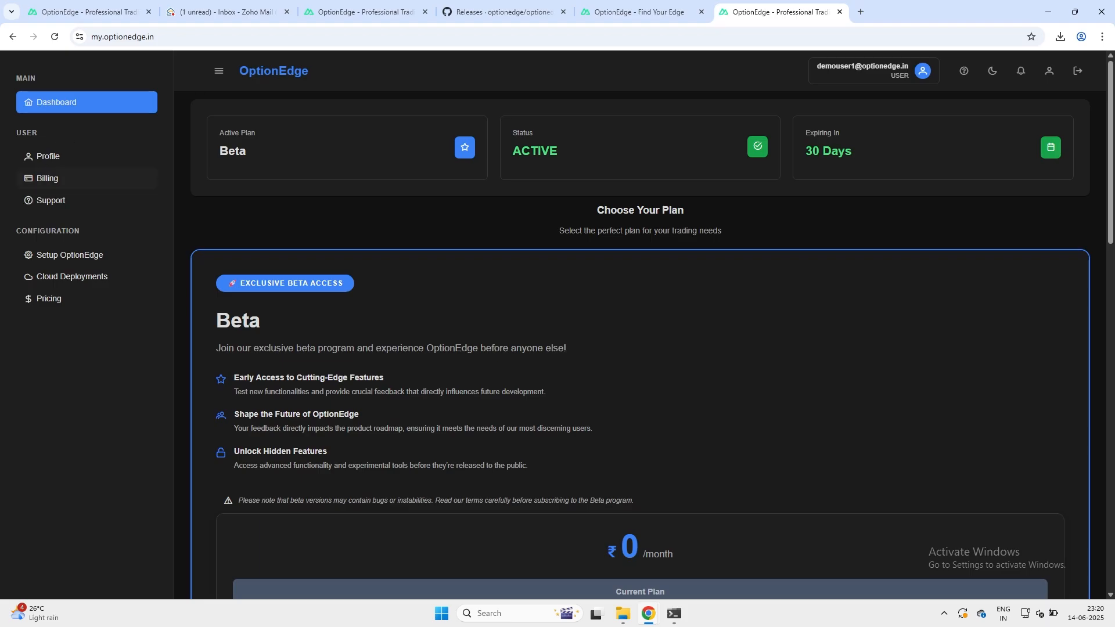
{"action": "left_click", "coordinate": [52, 202]}
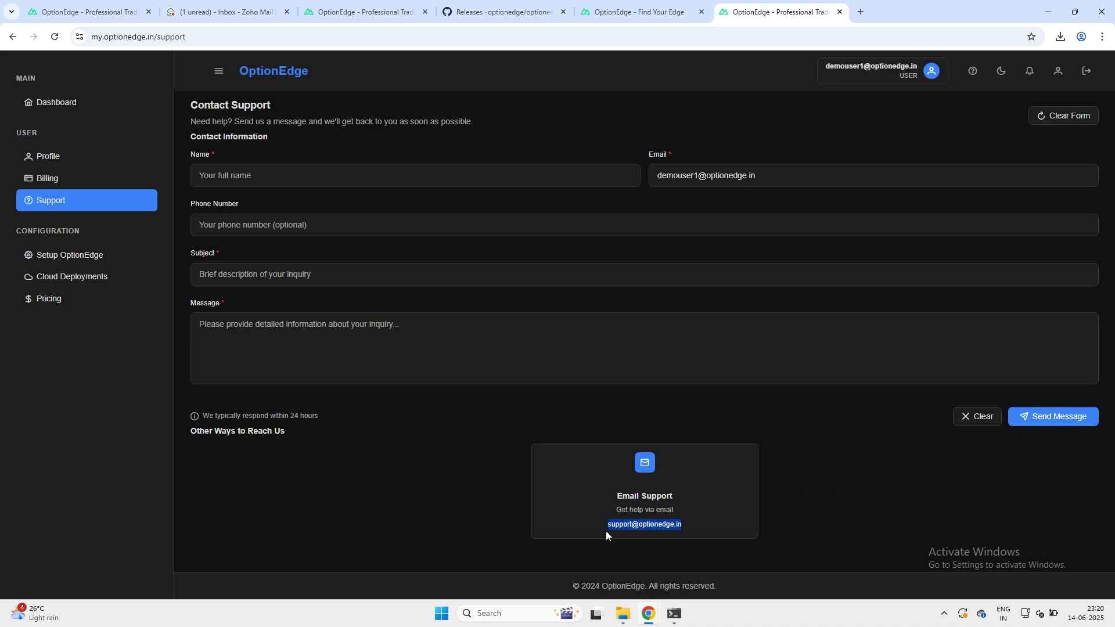
{"action": "left_click", "coordinate": [820, 530]}
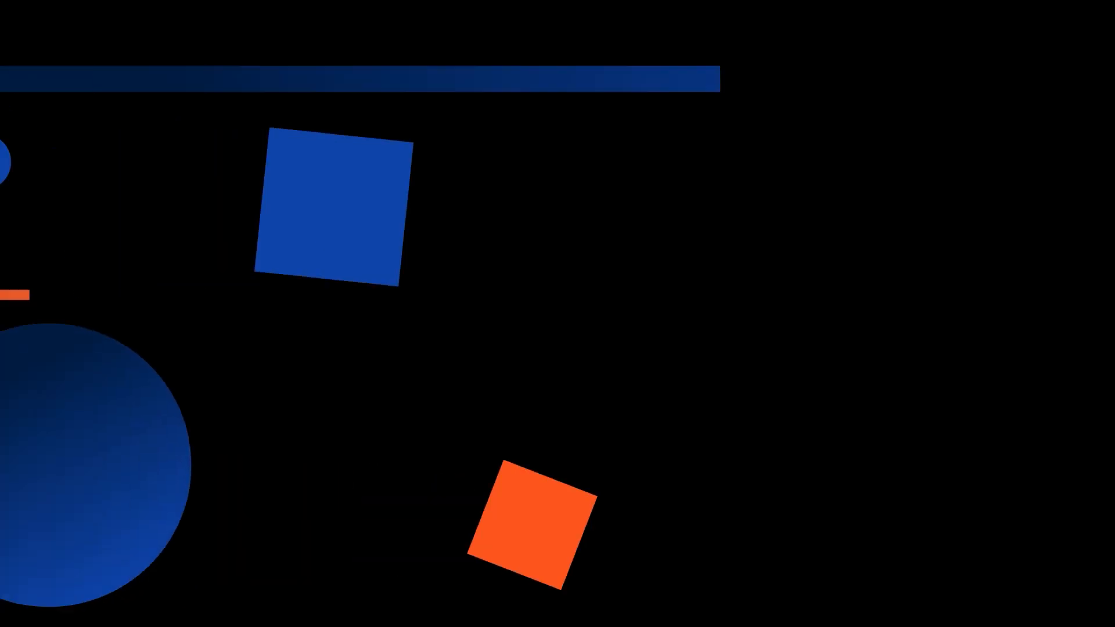